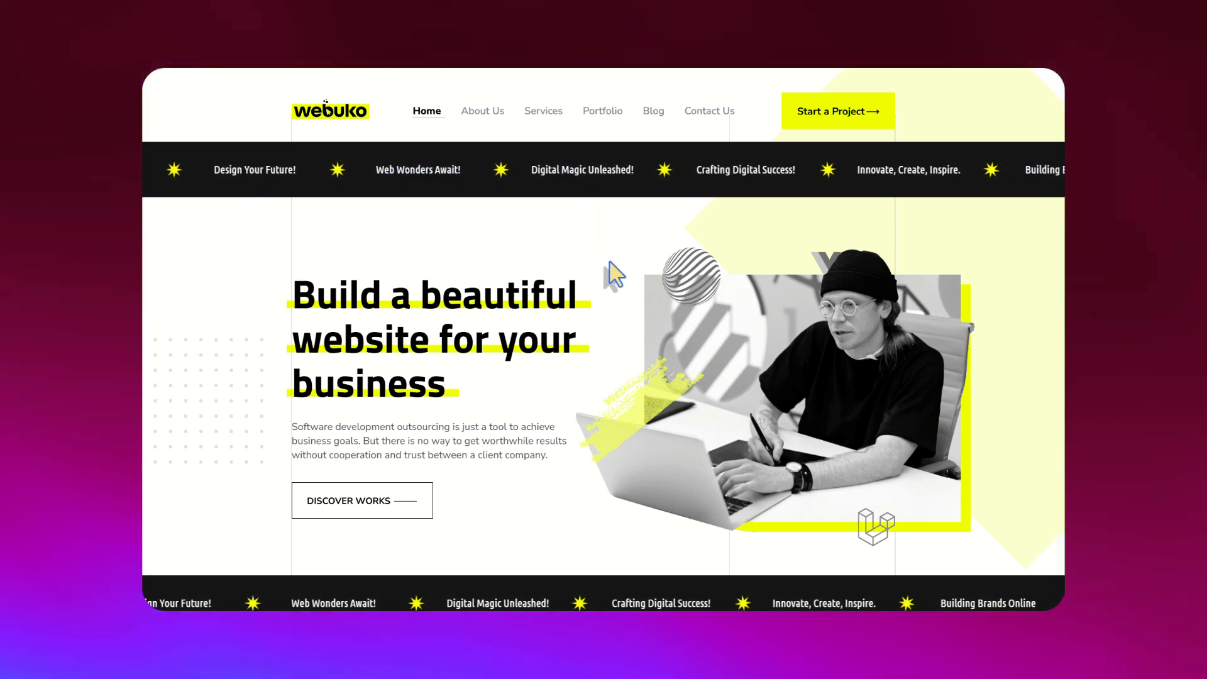
{"action": "scroll", "coordinate": [607, 261], "scroll_direction": "down", "scroll_amount": 2}
{"action": "scroll", "coordinate": [606, 289], "scroll_direction": "down", "scroll_amount": 3}
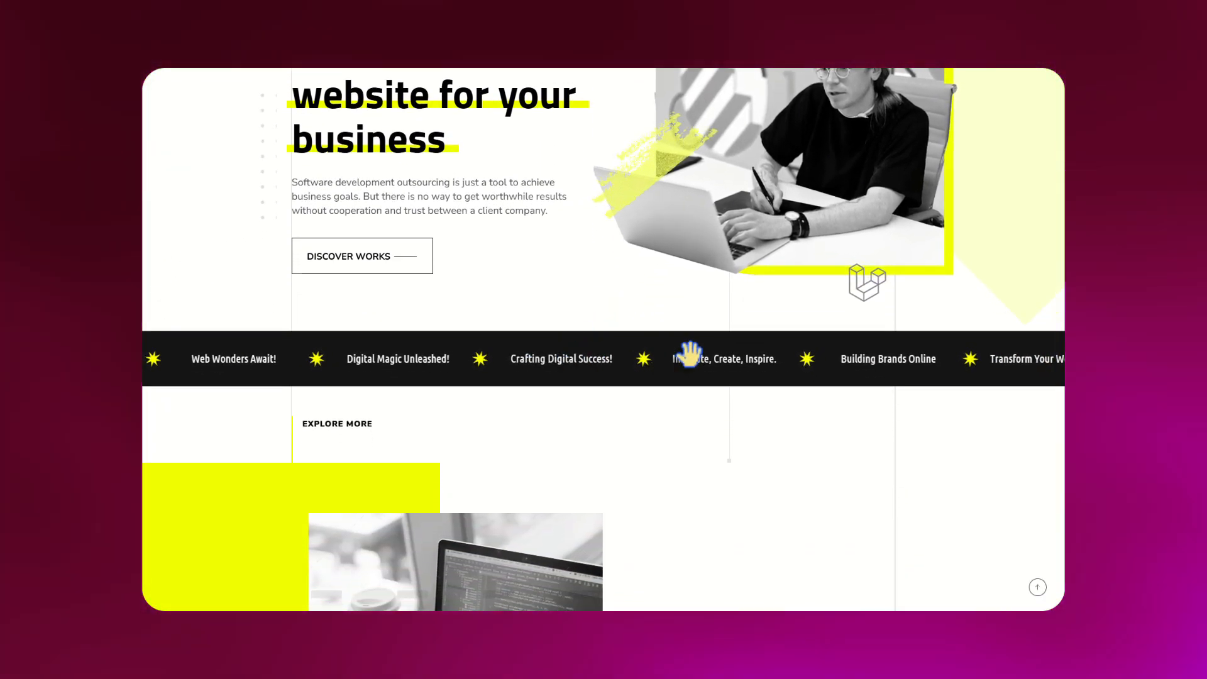
{"action": "scroll", "coordinate": [709, 379], "scroll_direction": "down", "scroll_amount": 1}
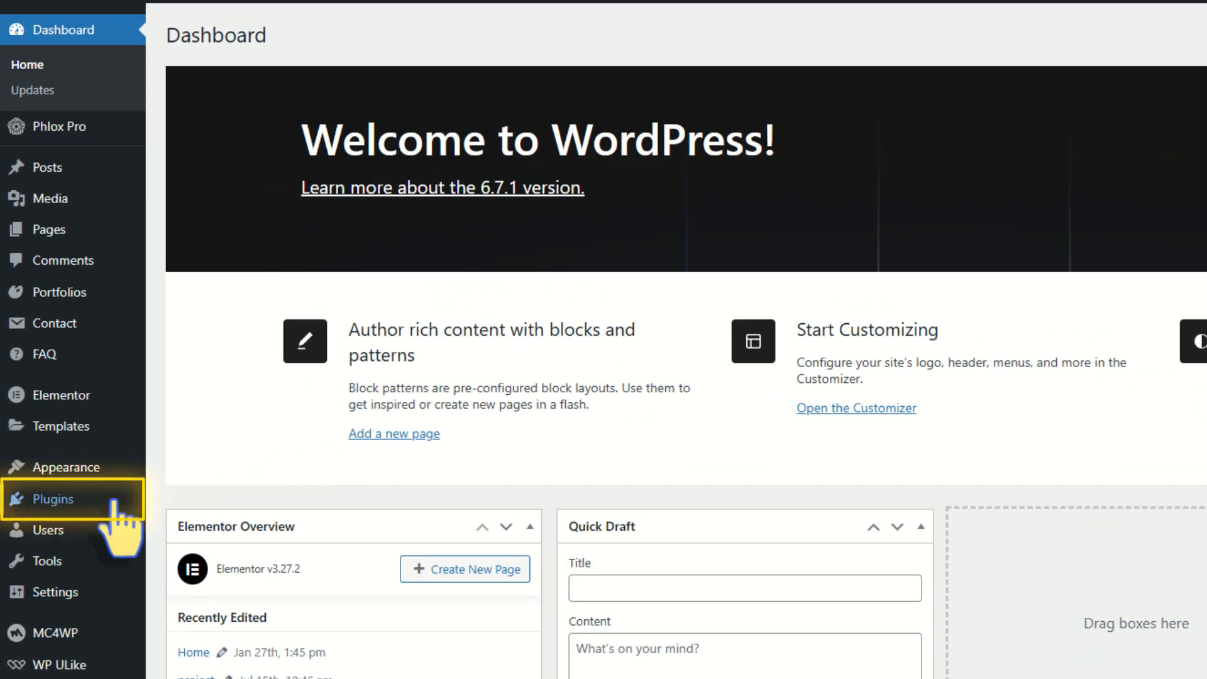
Open the page for adding new WordPress plugins and search for "depicter"
{"action": "mouse_move", "coordinate": [41, 500]}
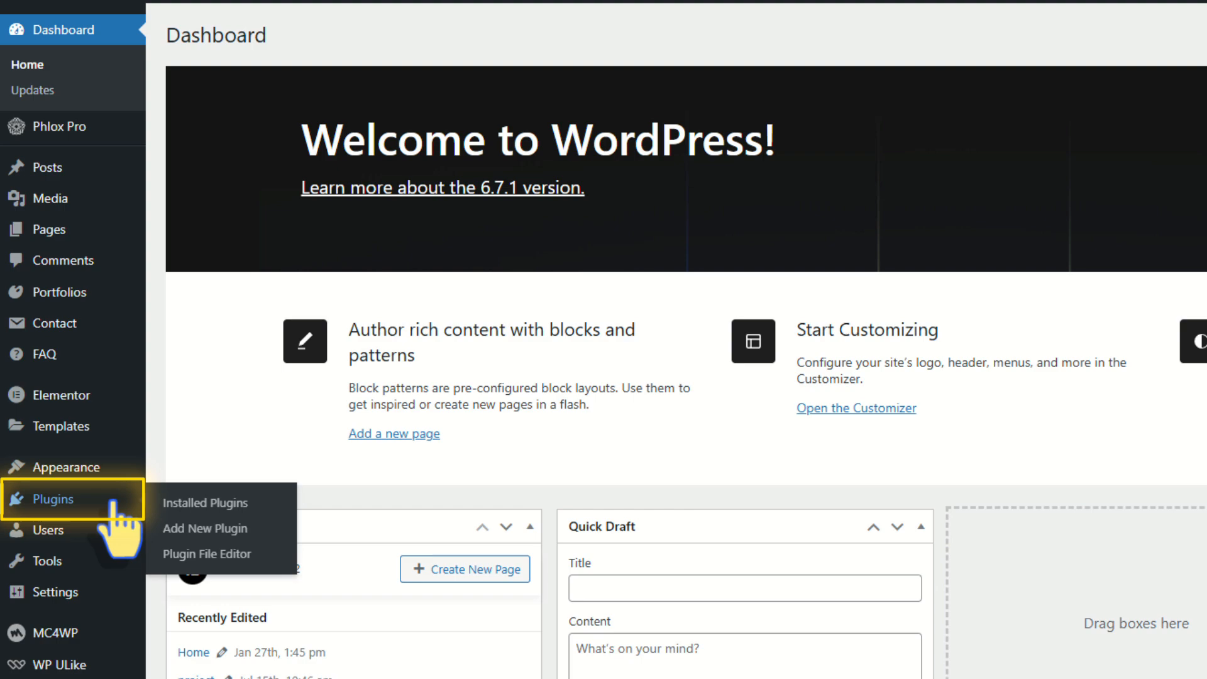
{"action": "left_click", "coordinate": [154, 535]}
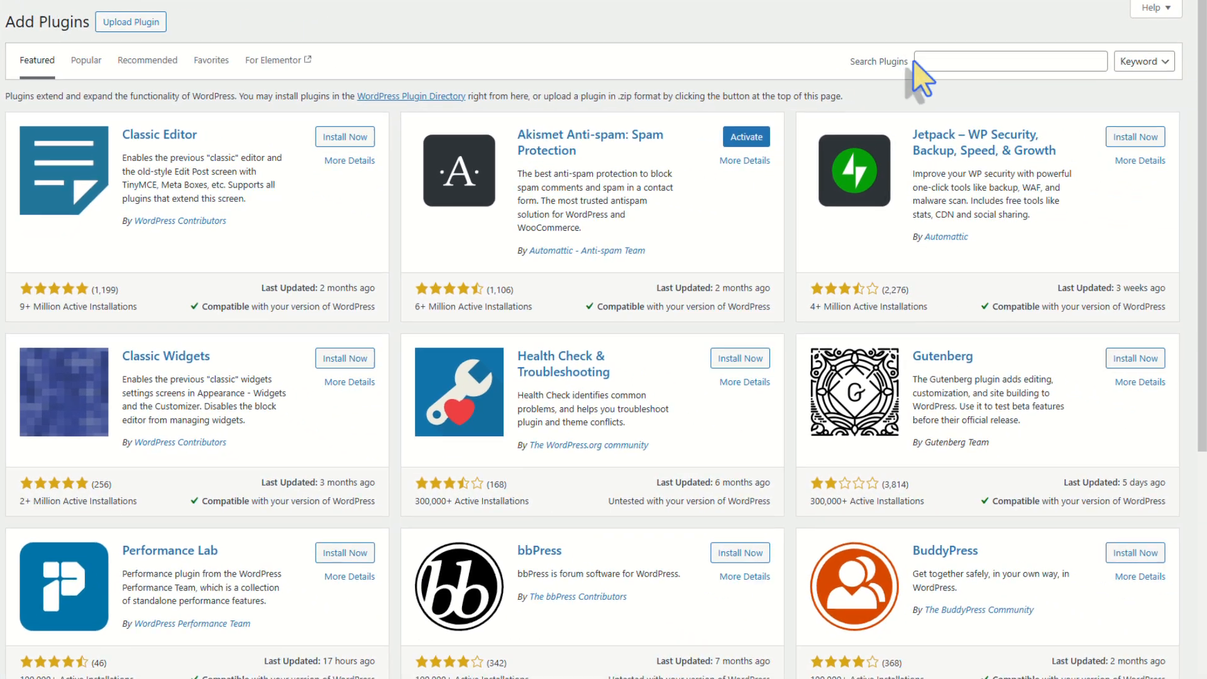
{"action": "left_click", "coordinate": [918, 62]}
{"action": "type", "text": "de"}
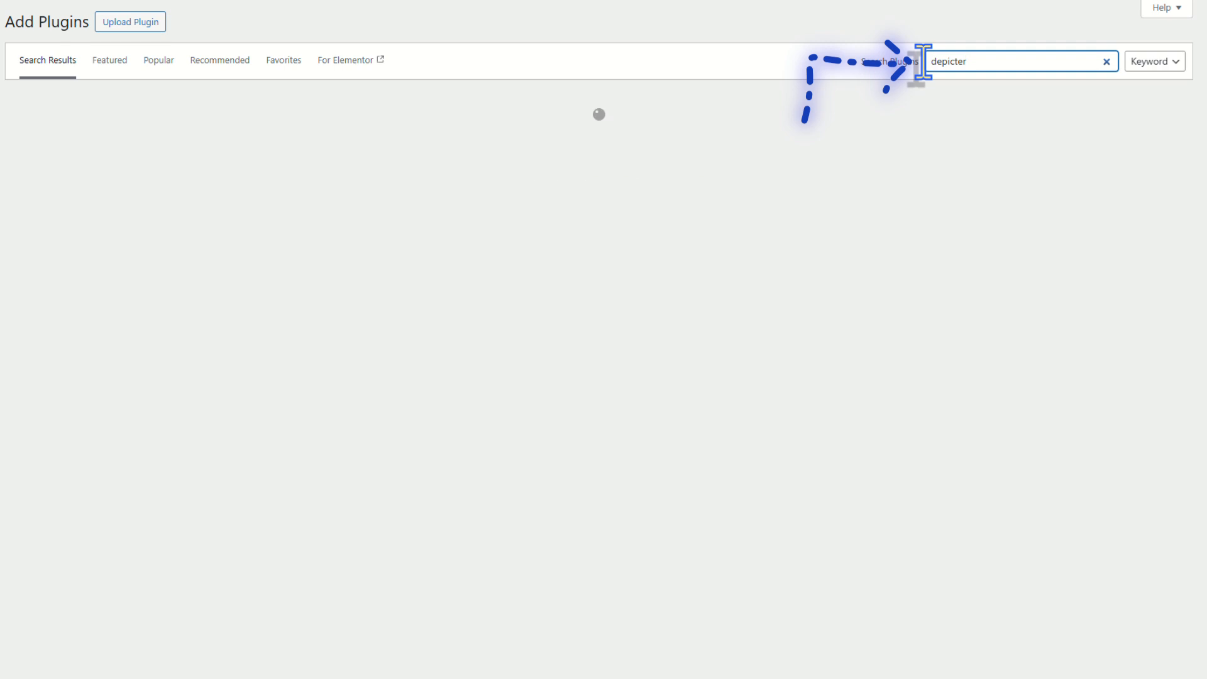
{"action": "type", "text": "picter"}
Install and activate the Slider & Popup Builder by Depicter plugin, and dismiss its welcome window
{"action": "left_click", "coordinate": [345, 138]}
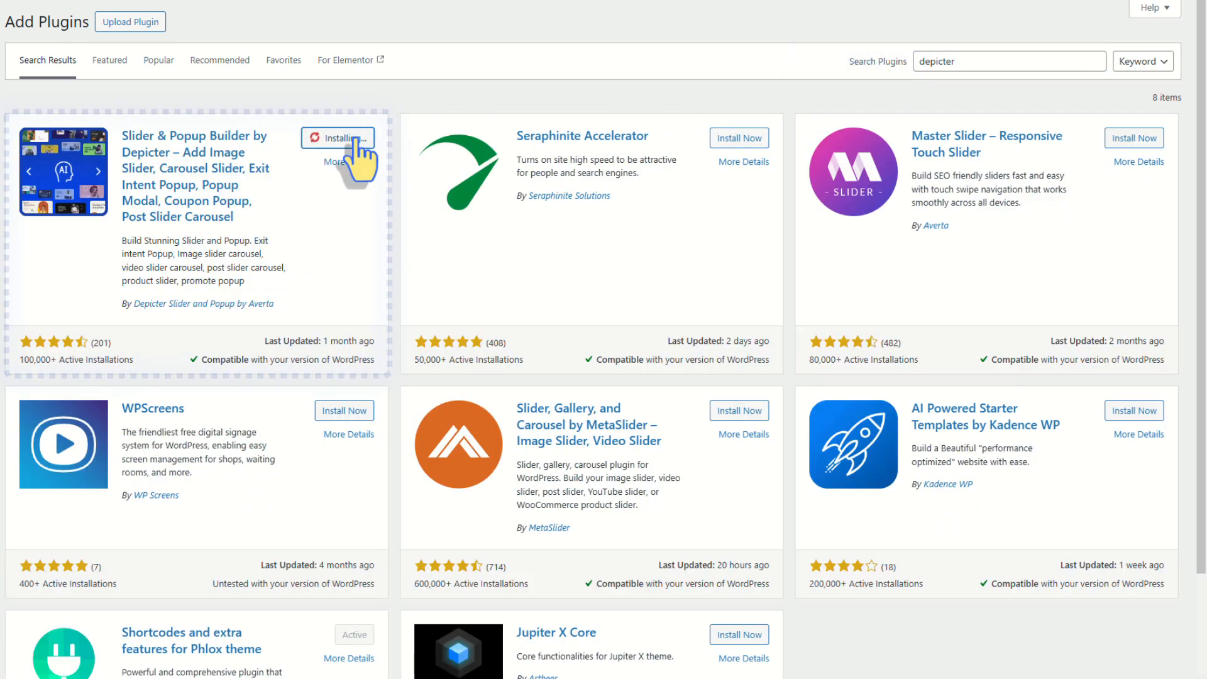
{"action": "left_click", "coordinate": [347, 139]}
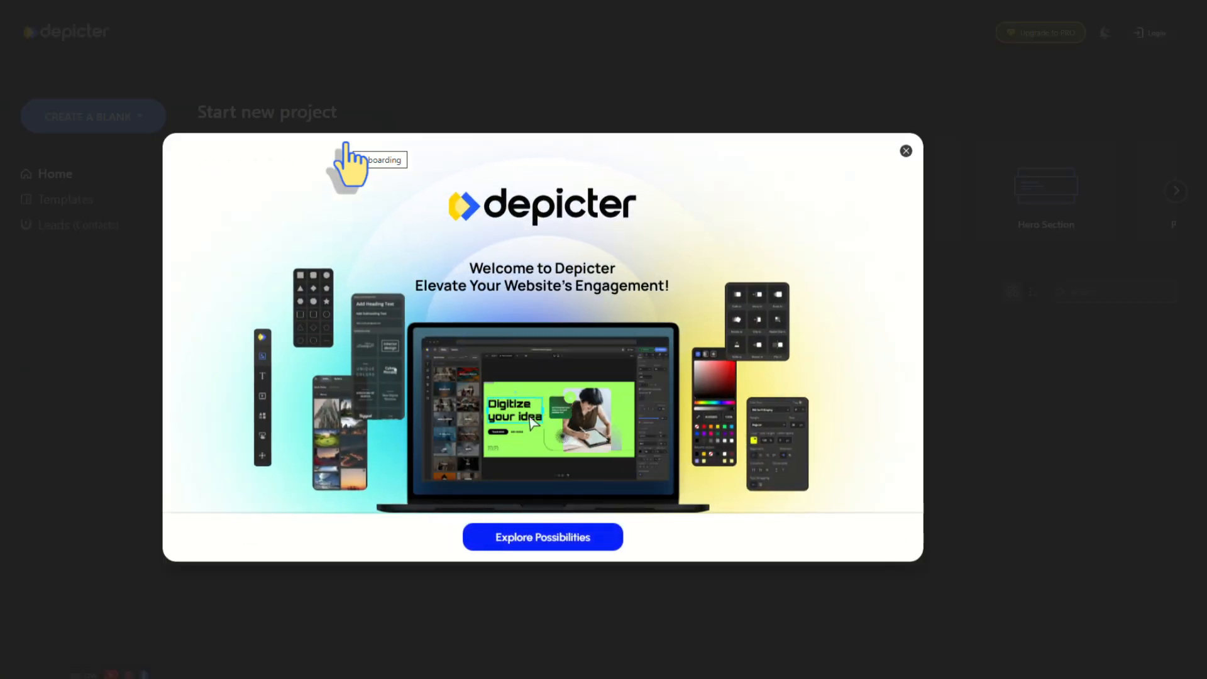
{"action": "left_click", "coordinate": [906, 150]}
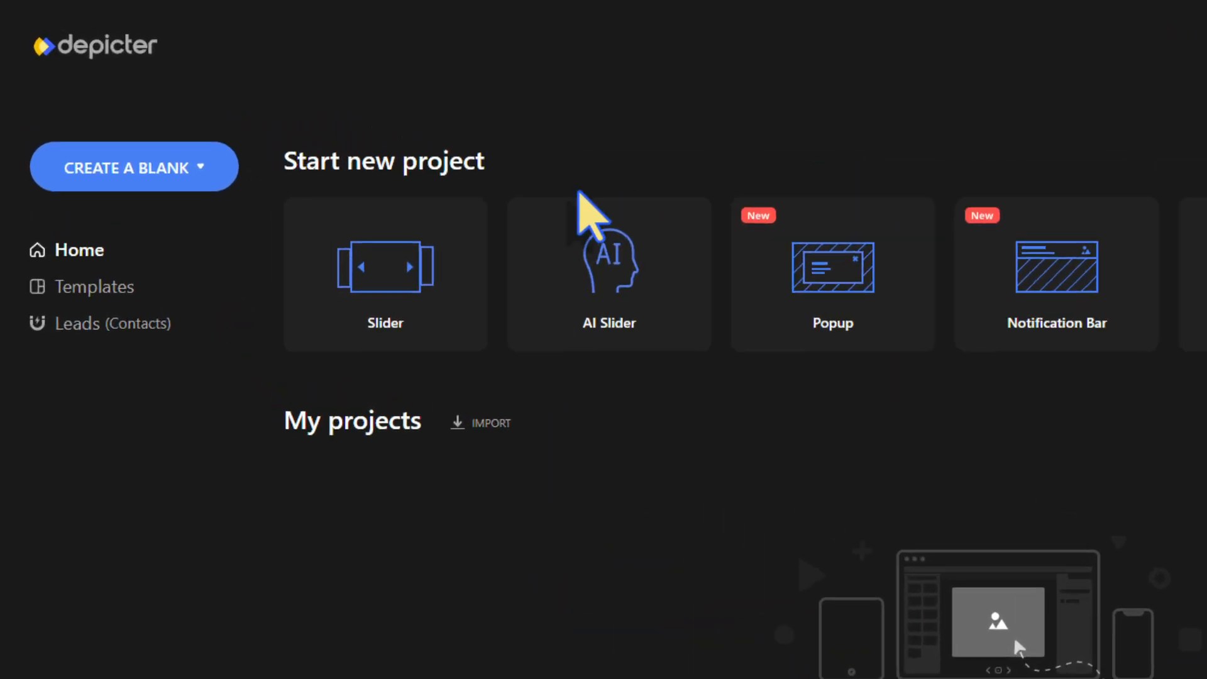
Start a blank carousel named "Dark Marquee Banner" with the layout that shows a partly visible last item
{"action": "left_click", "coordinate": [241, 188]}
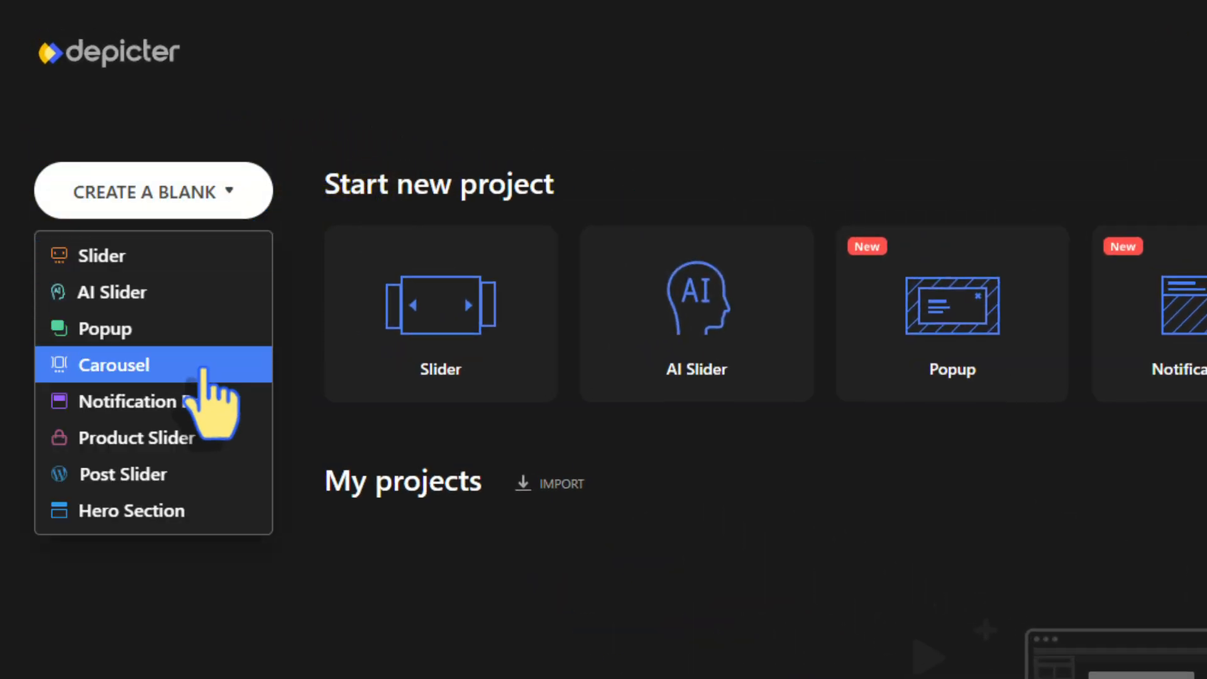
{"action": "left_click", "coordinate": [203, 369]}
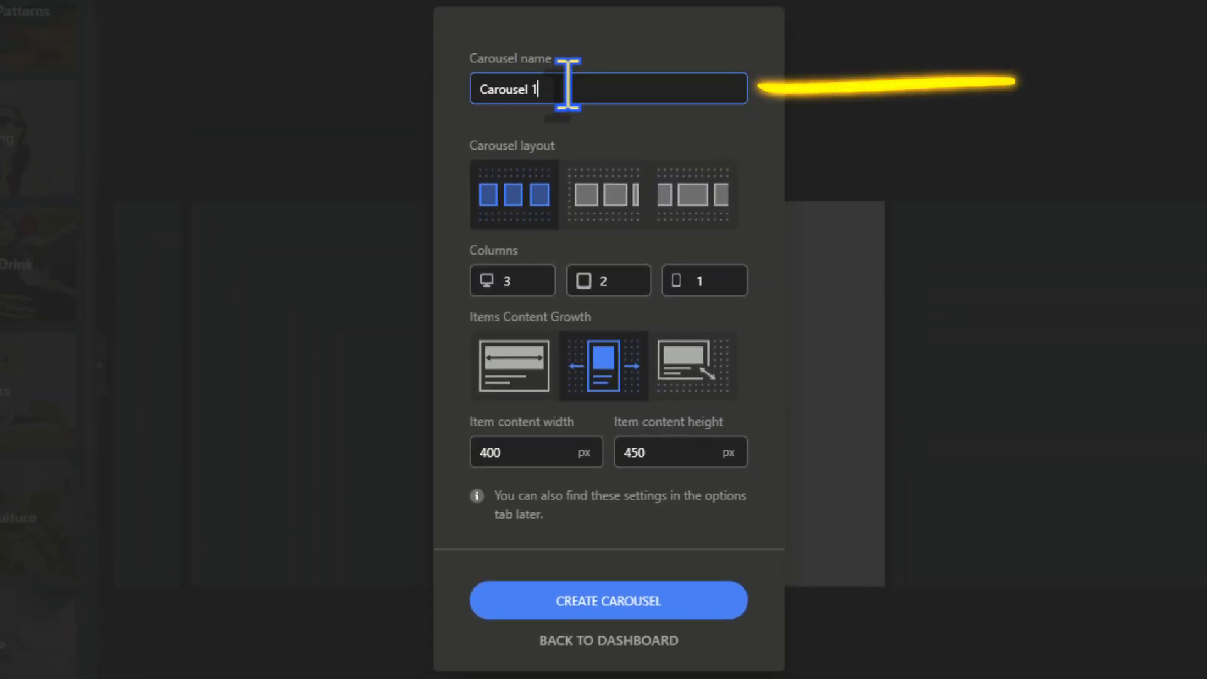
{"action": "type", "text": "Banner"}
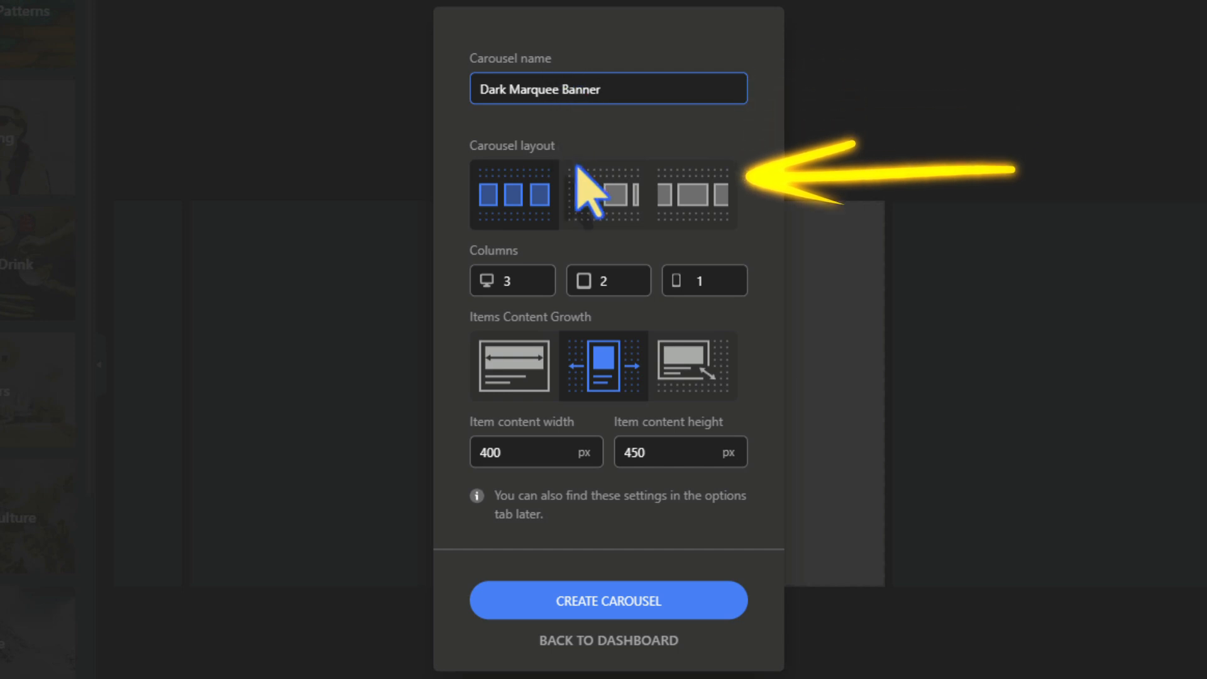
{"action": "left_click", "coordinate": [580, 203]}
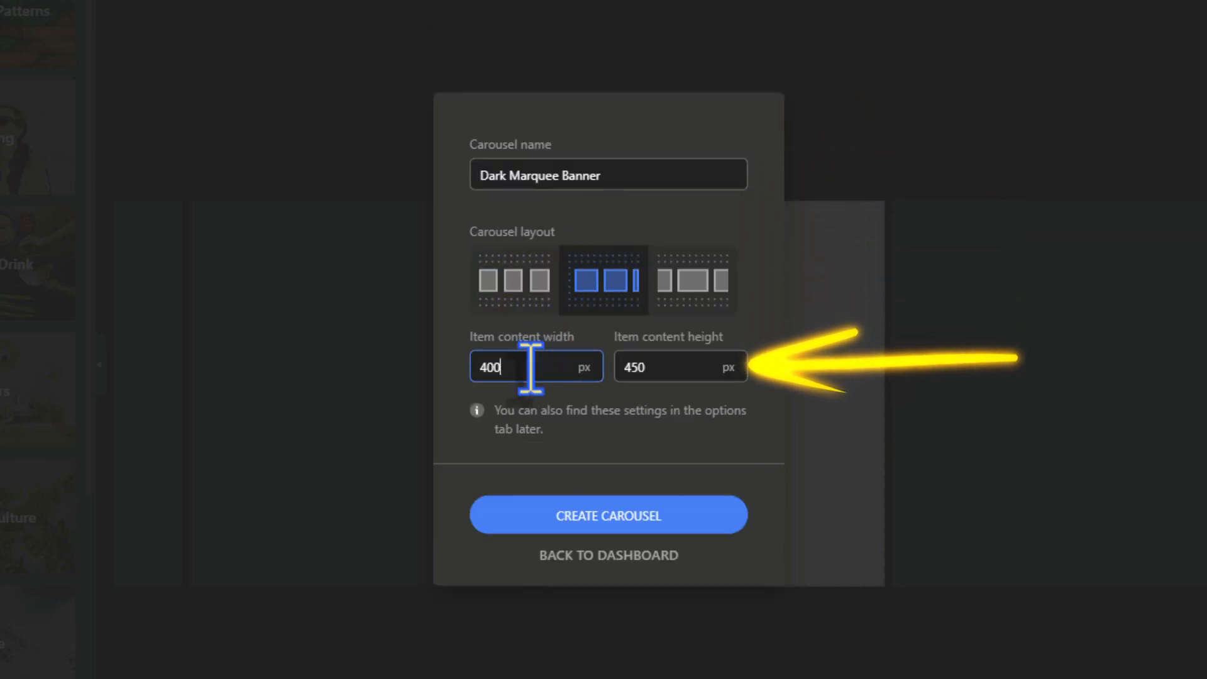
Set the item content width to 325 px and height to 110 px, and create the carousel
{"action": "key", "text": "BackSpace"}
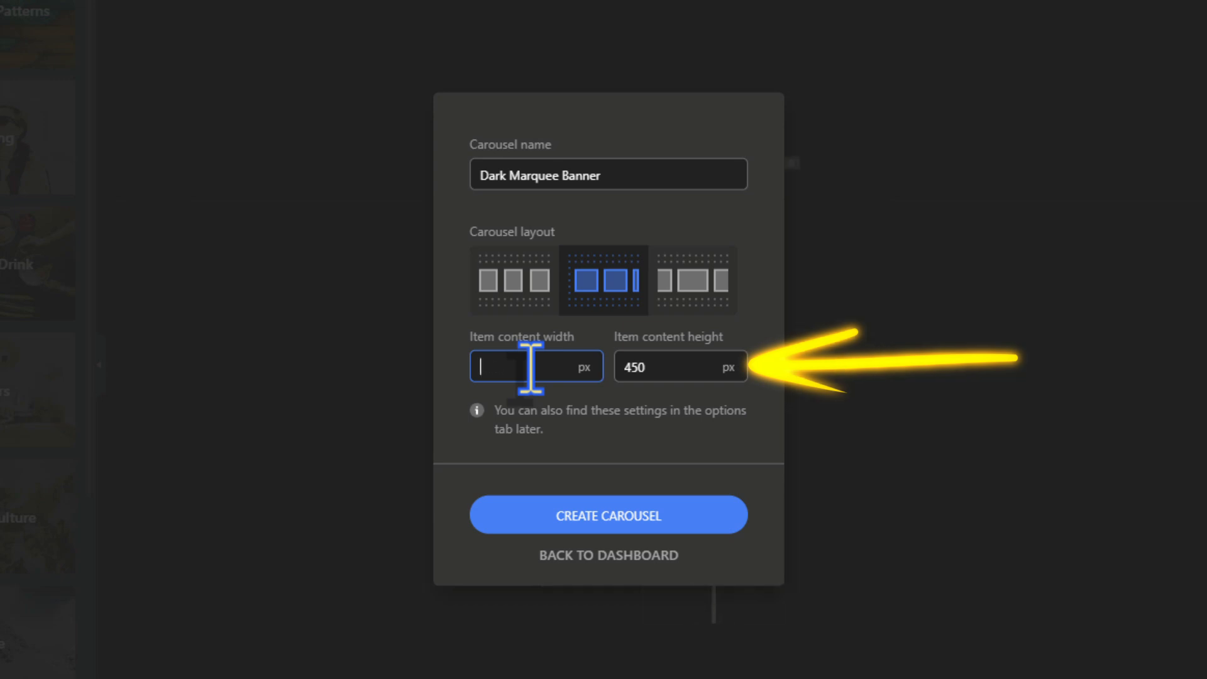
{"action": "type", "text": "325"}
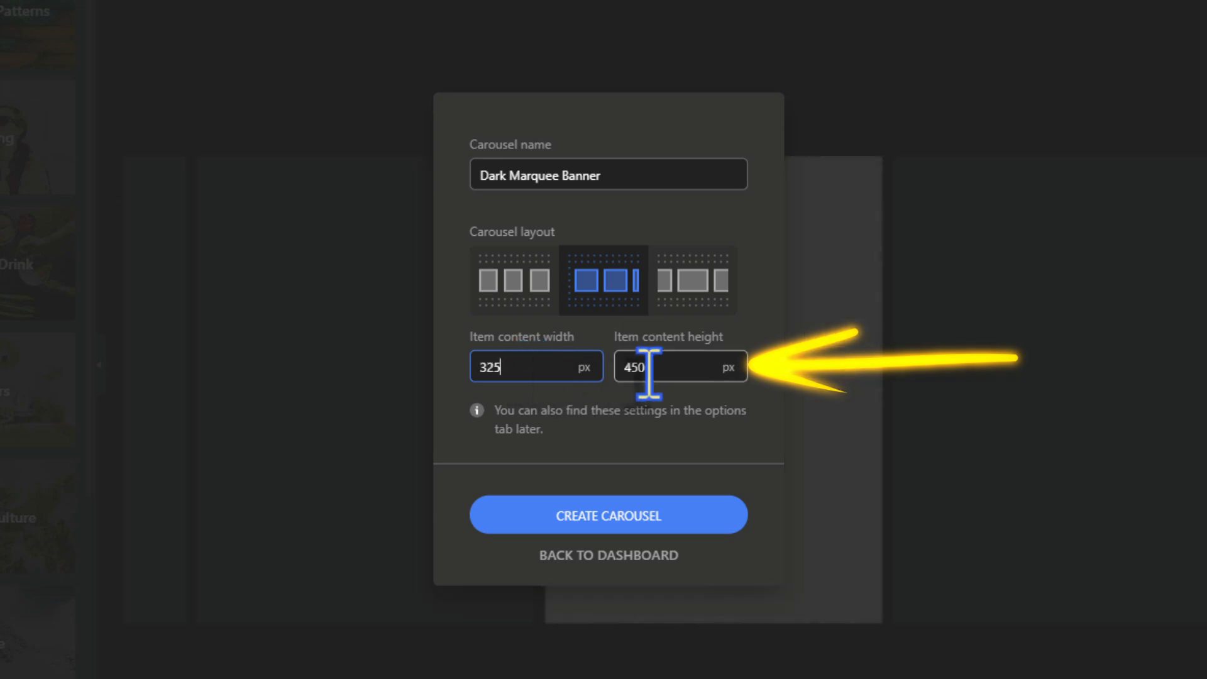
{"action": "key", "text": "BackSpace"}
{"action": "key", "text": "BackSpace"}
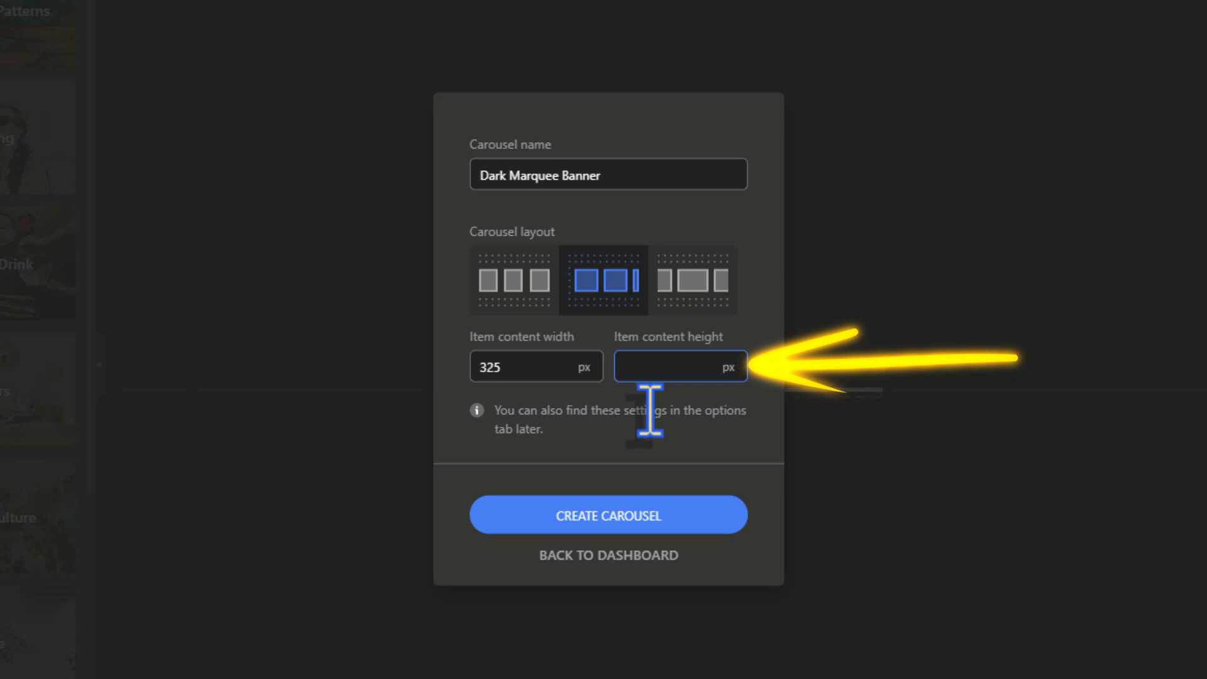
{"action": "type", "text": "110"}
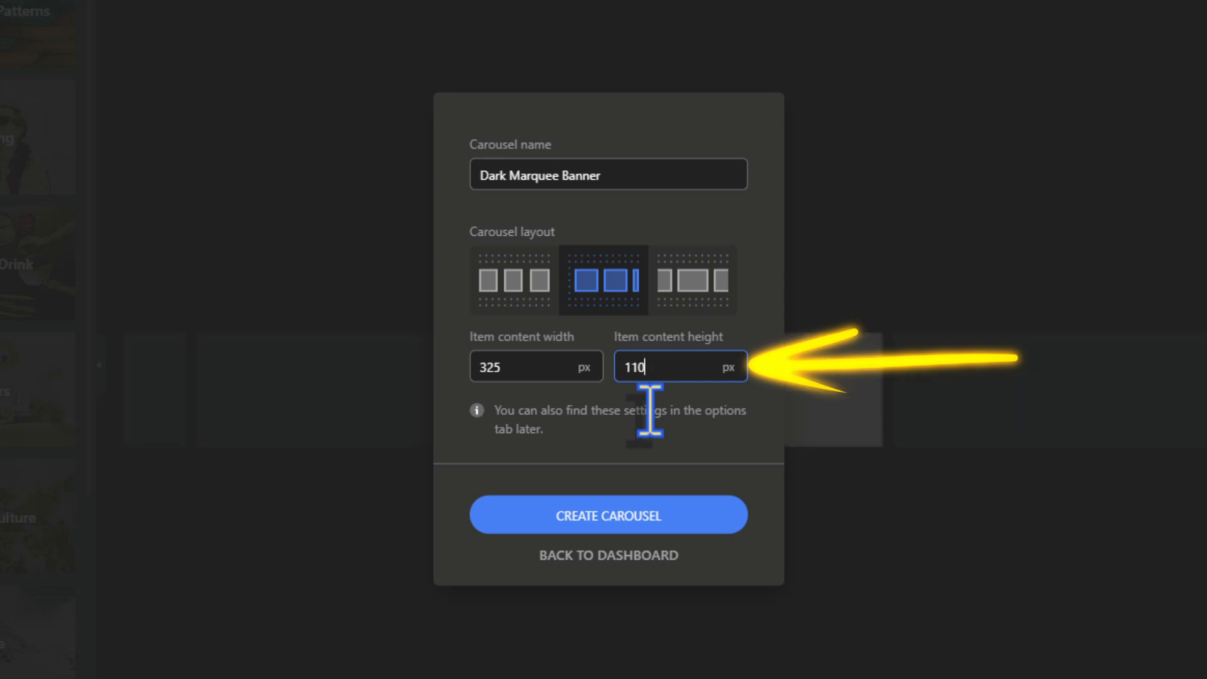
{"action": "left_click", "coordinate": [622, 517]}
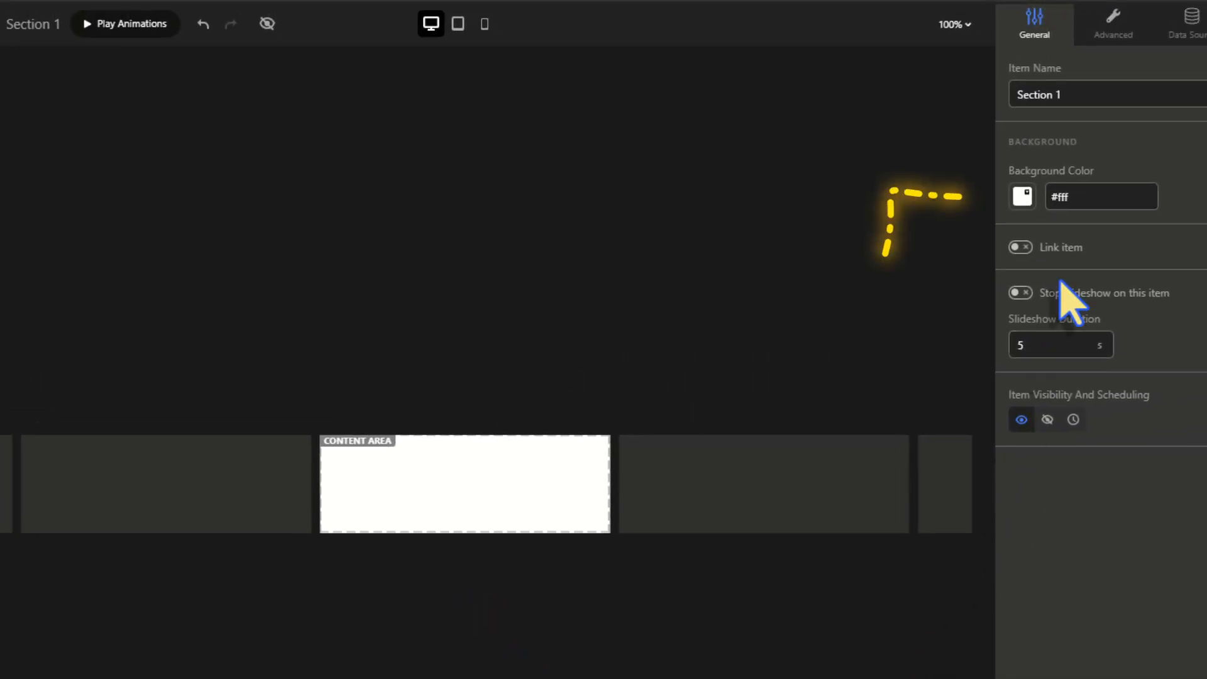
Set the first section's background color to #151515 and add a body paragraph text to it
{"action": "left_click", "coordinate": [1089, 196]}
{"action": "type", "text": "#151515"}
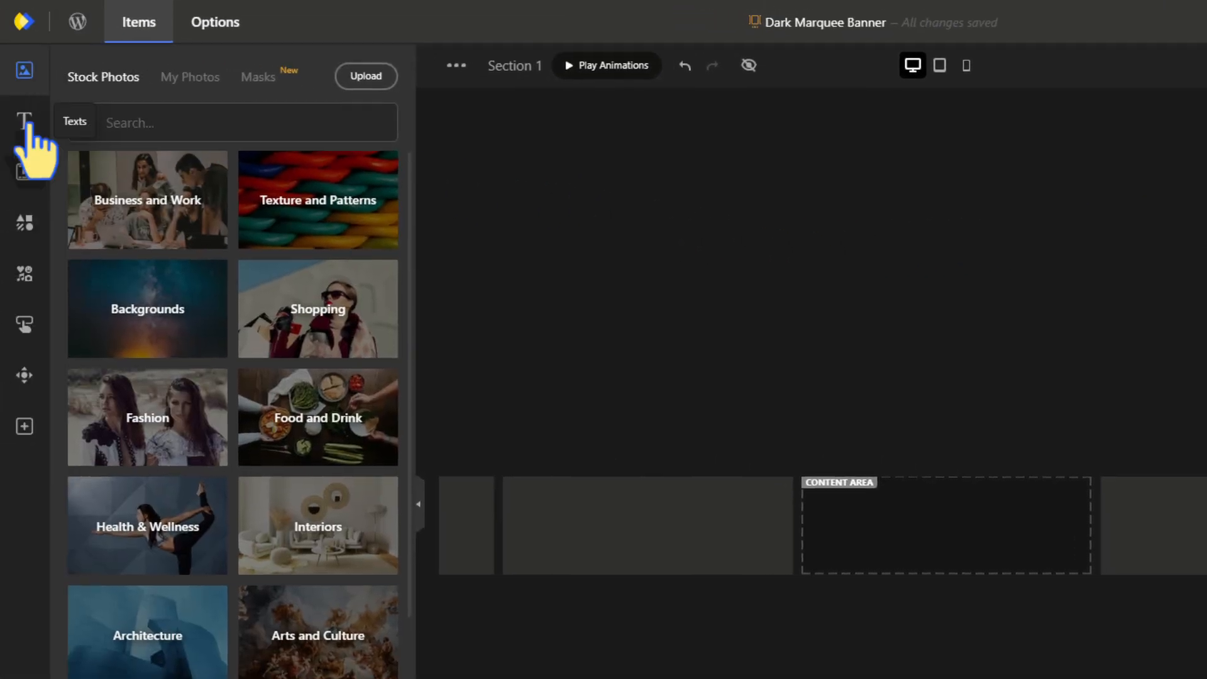
{"action": "left_click", "coordinate": [24, 121]}
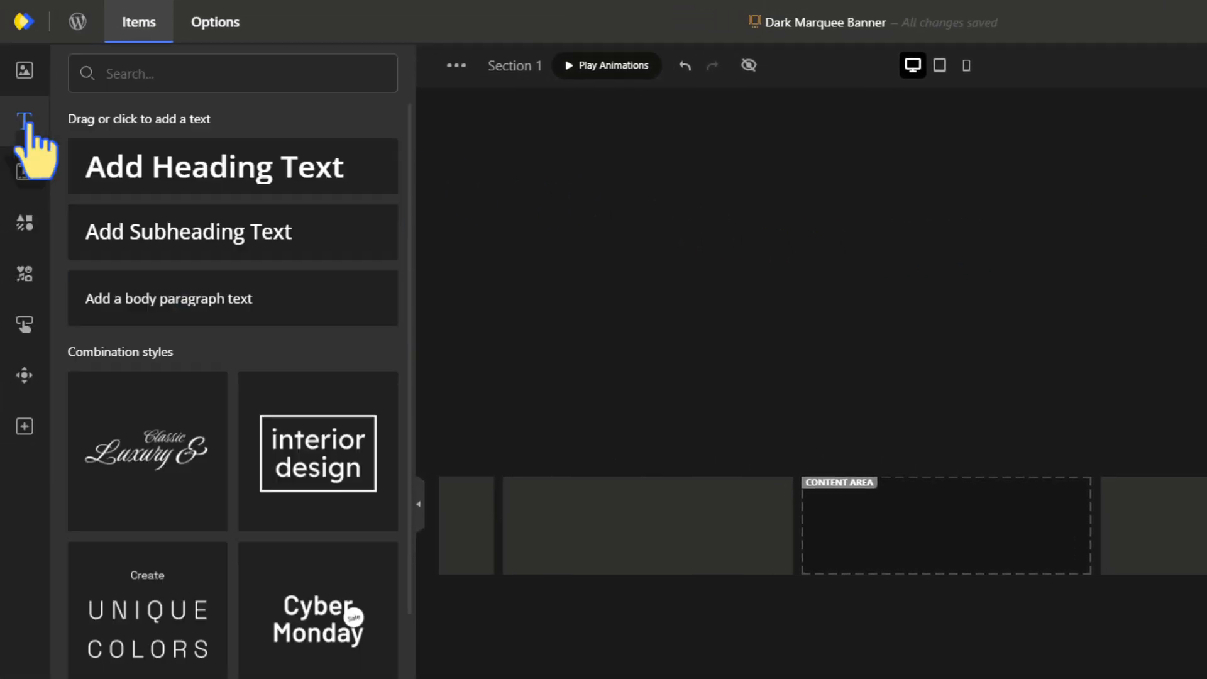
{"action": "left_click", "coordinate": [173, 302]}
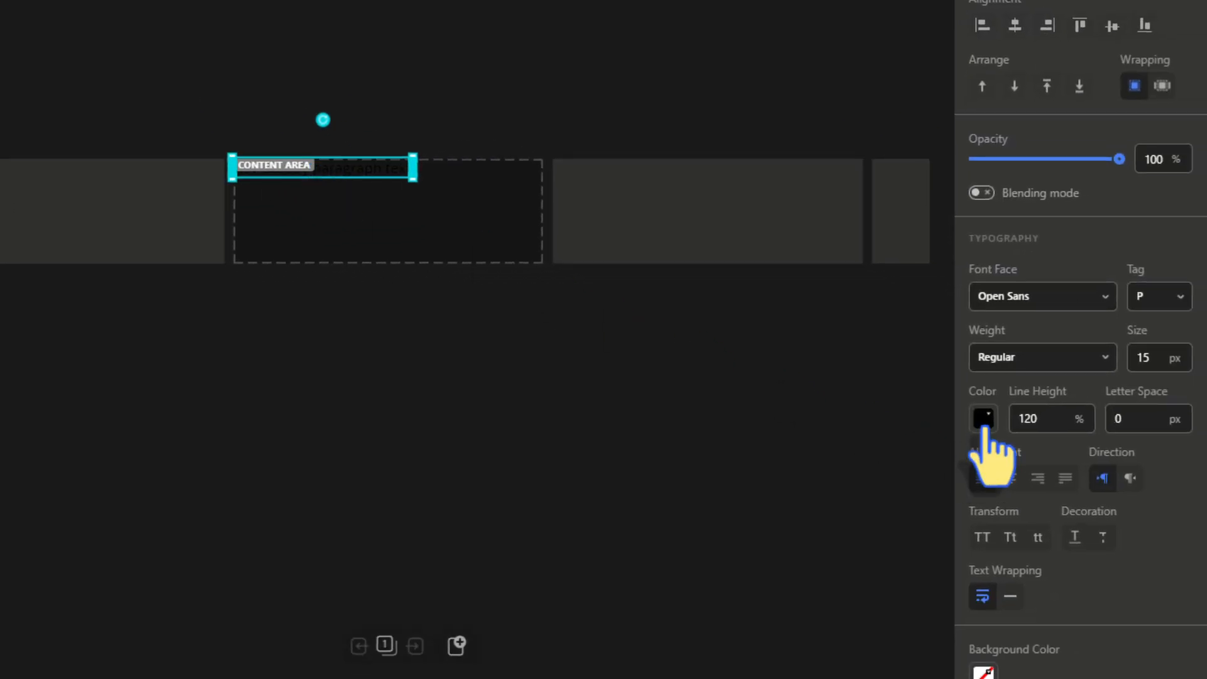
Make the paragraph text white and move it to the middle of the content area
{"action": "left_click", "coordinate": [984, 418]}
{"action": "left_click", "coordinate": [989, 353]}
{"action": "left_click_drag", "start_coordinate": [385, 178], "coordinate": [455, 223]}
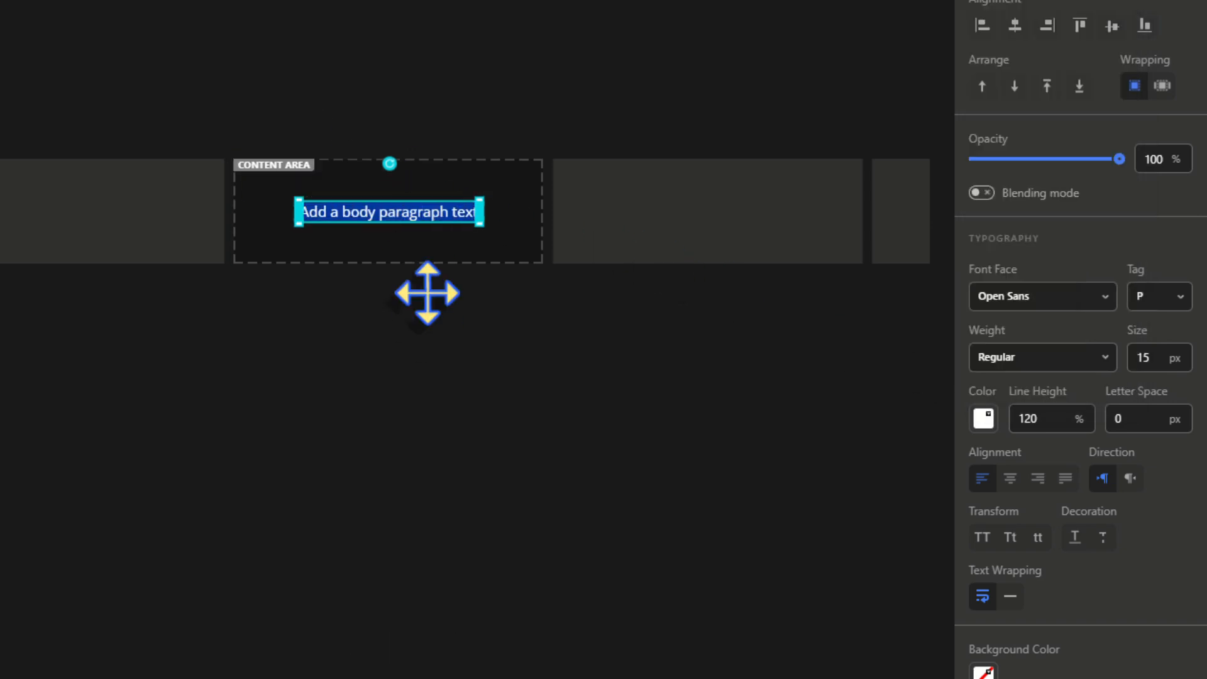
Replace the paragraph's wording with "your brand, amplified!" and set its font face to Ubuntu Condensed
{"action": "type", "text": "your brand, amplifie"}
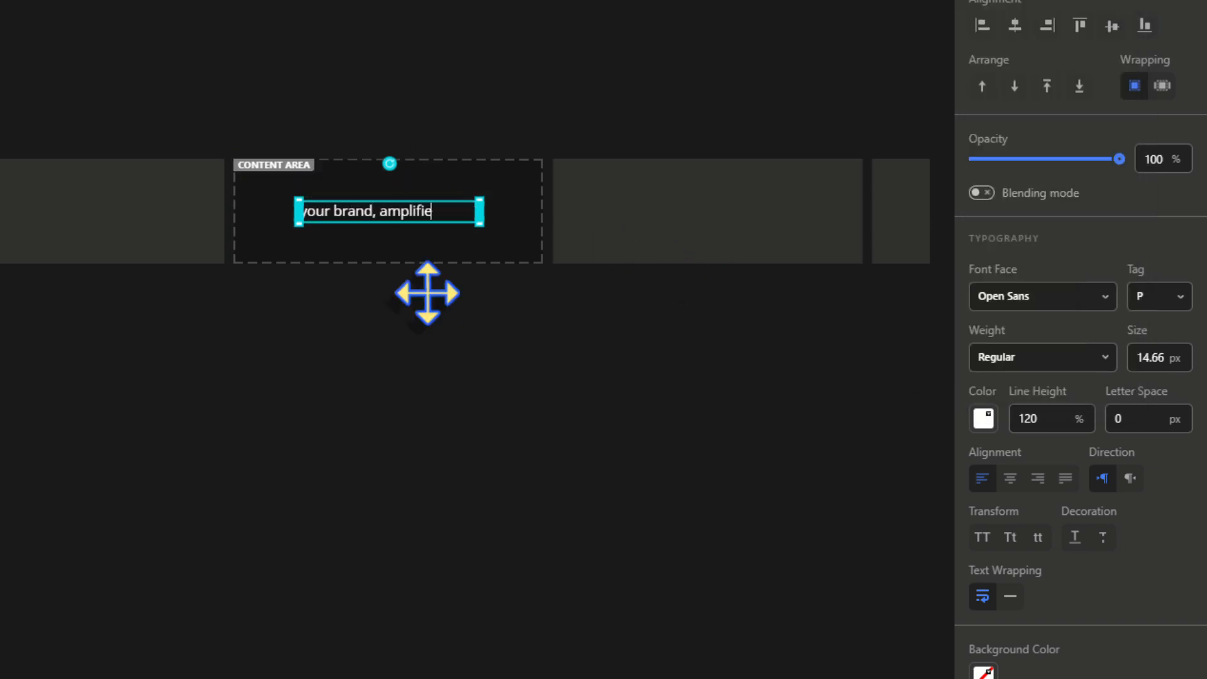
{"action": "type", "text": "d!"}
{"action": "left_click", "coordinate": [1049, 300]}
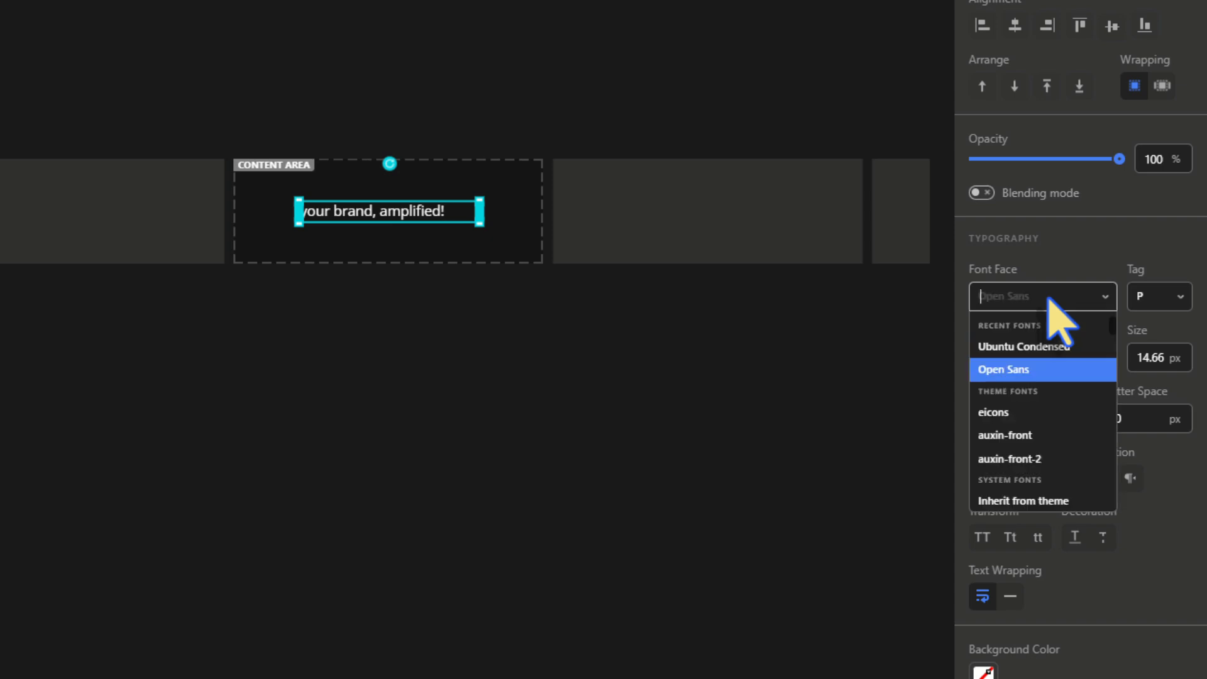
{"action": "left_click", "coordinate": [1042, 346]}
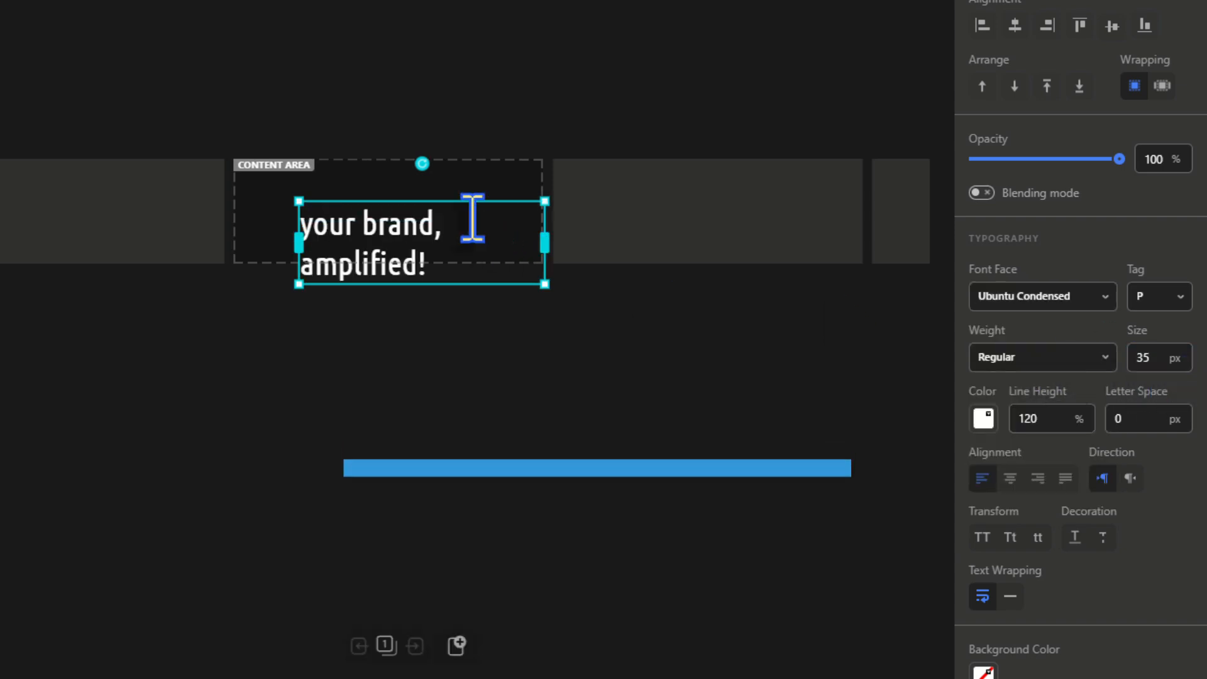
Set the text size to 28 px and capitalize the first letter of each word
{"action": "double_click", "coordinate": [1134, 357]}
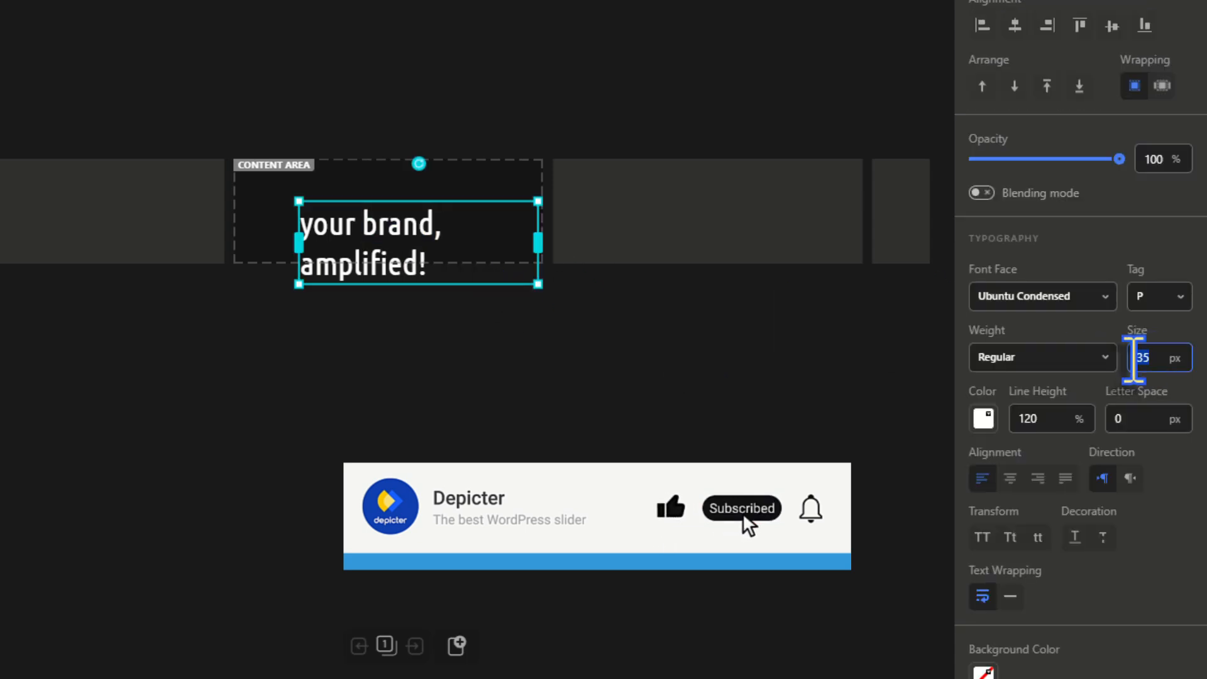
{"action": "type", "text": "25"}
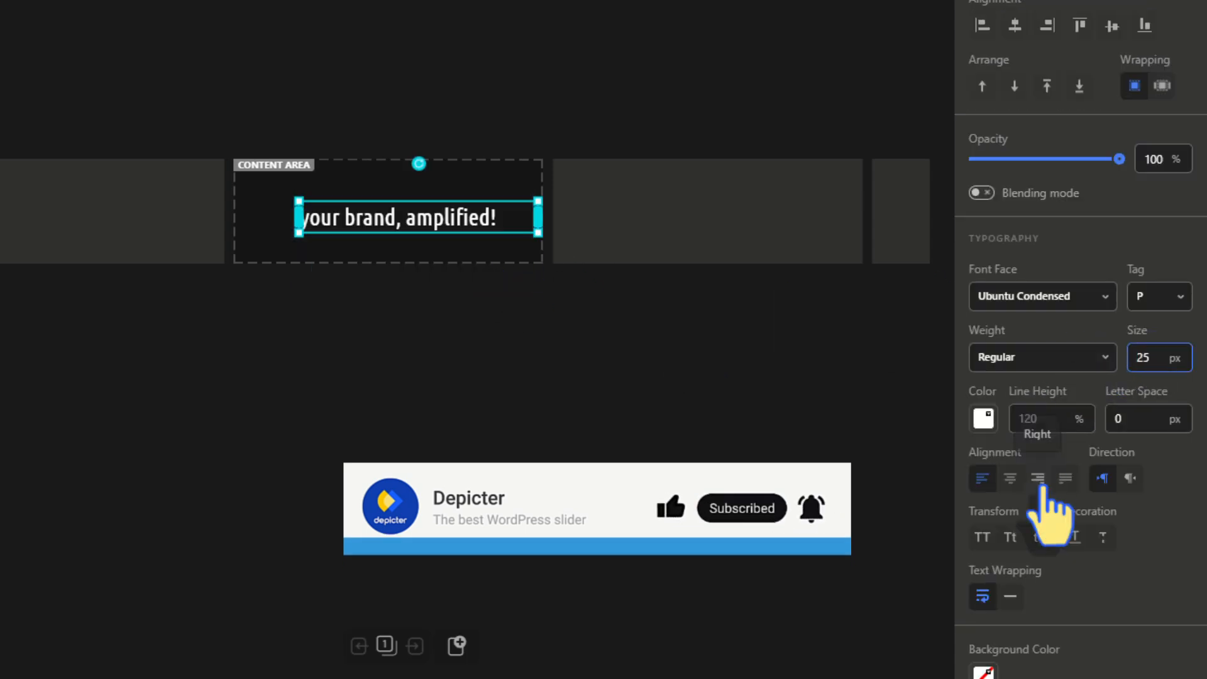
{"action": "left_click", "coordinate": [1010, 537]}
{"action": "left_click_drag", "start_coordinate": [1148, 362], "coordinate": [1050, 331]}
{"action": "type", "text": "28"}
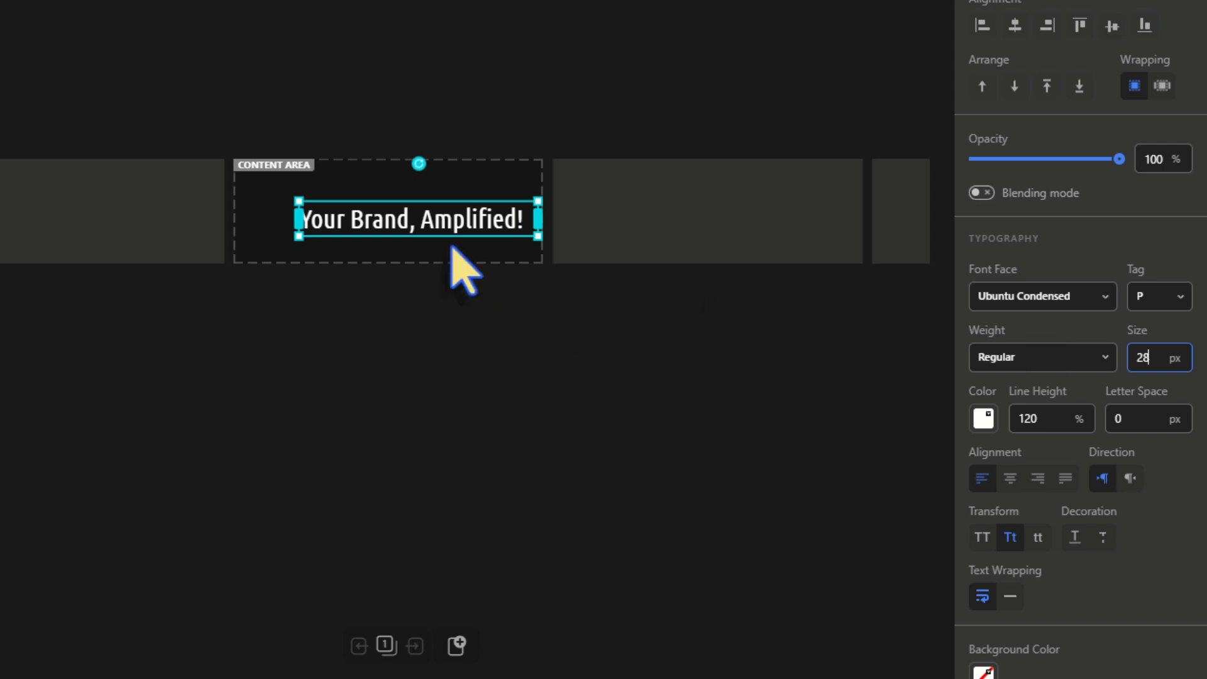
Shift the text slightly up within the content area and widen its box to the area's right edge
{"action": "left_click_drag", "start_coordinate": [434, 221], "coordinate": [424, 213]}
{"action": "left_click_drag", "start_coordinate": [527, 210], "coordinate": [542, 209]}
{"action": "left_click", "coordinate": [331, 87]}
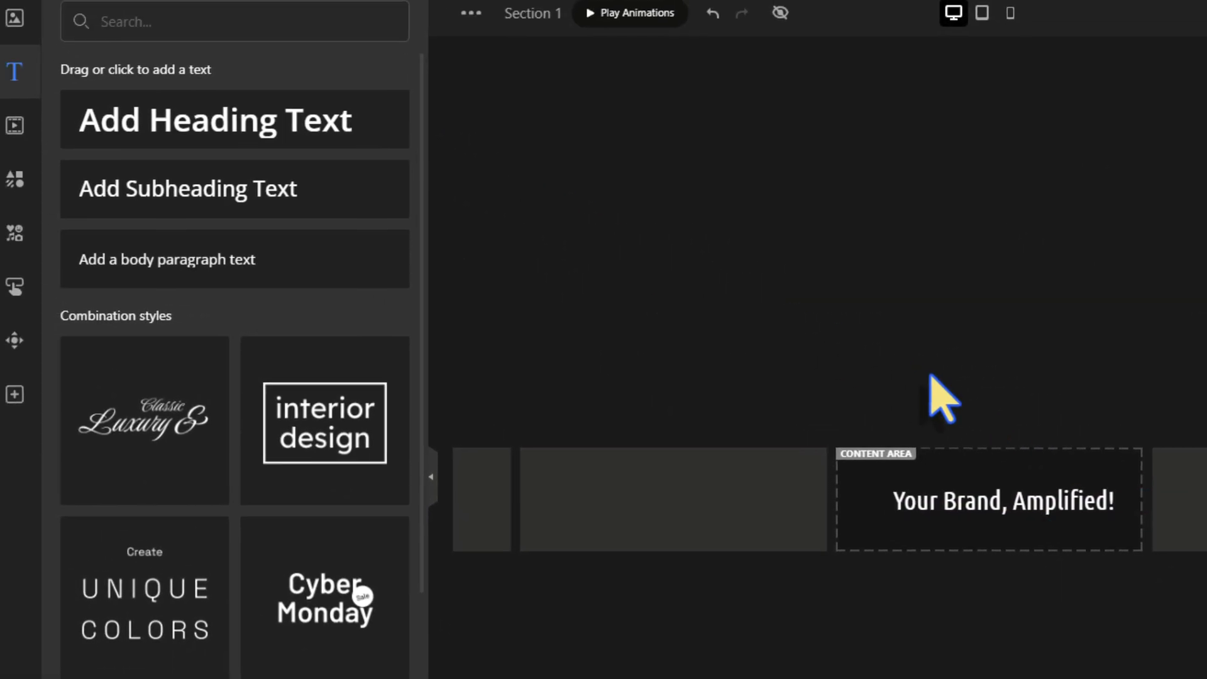
Add the orange eight-pointed star from the uploaded vectors to the left of the text in the content area
{"action": "left_click", "coordinate": [14, 179]}
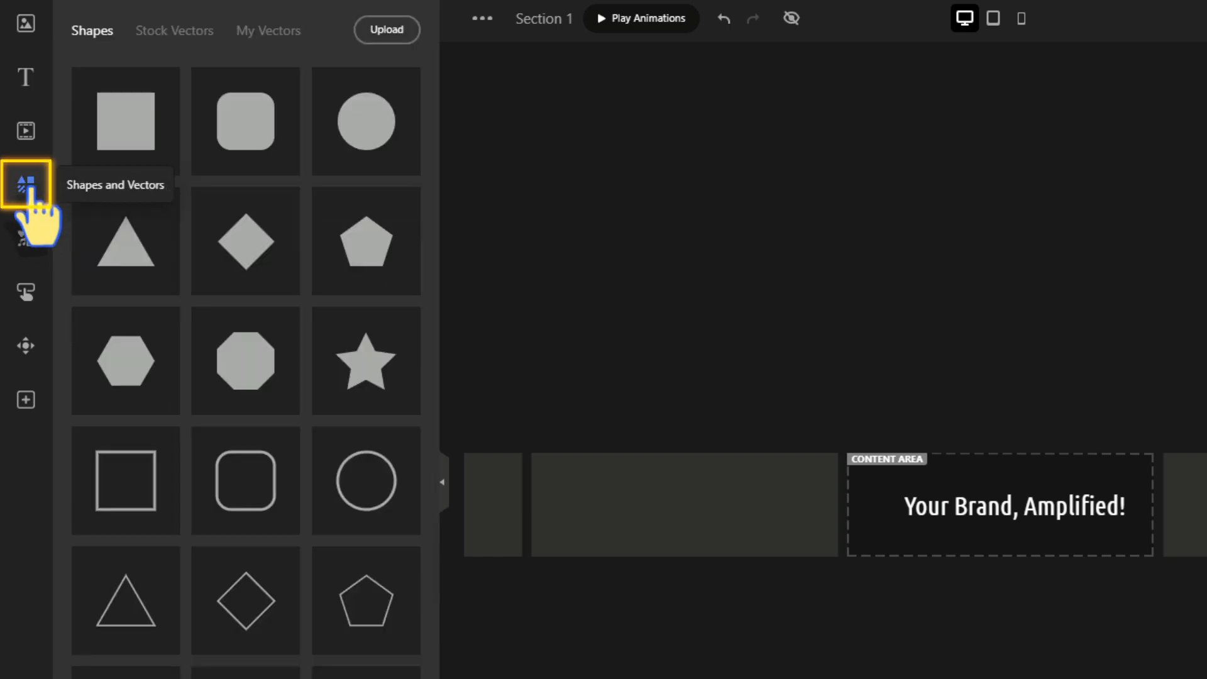
{"action": "left_click", "coordinate": [250, 29]}
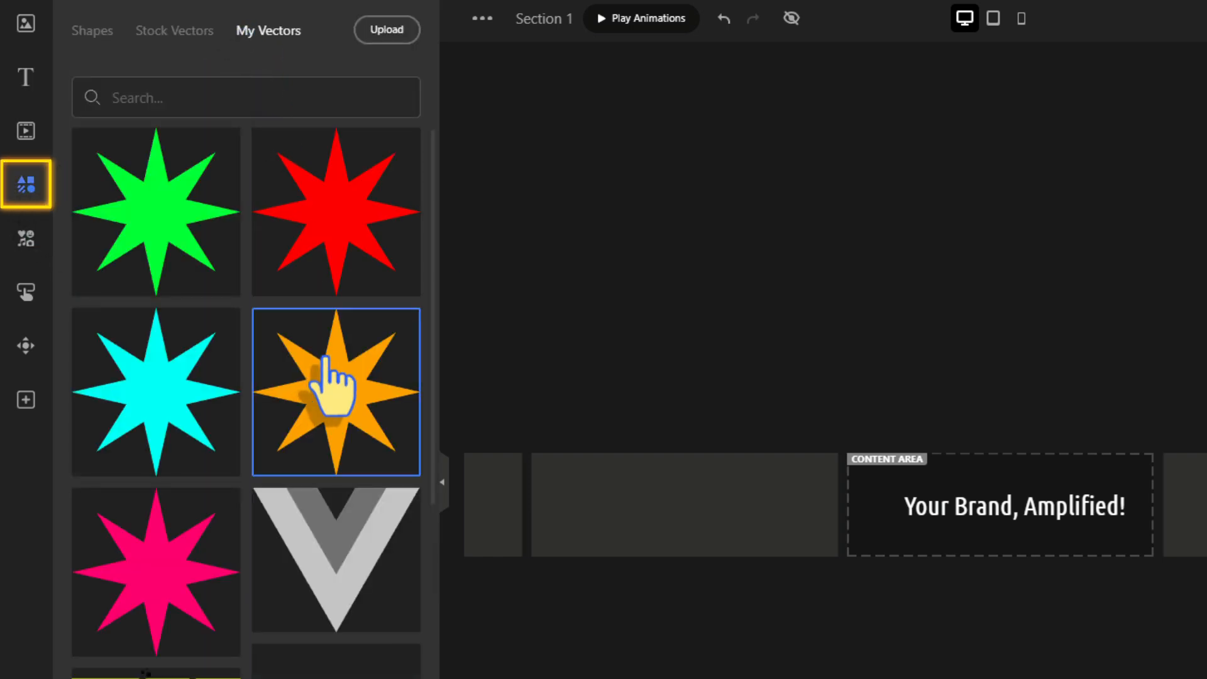
{"action": "left_click_drag", "start_coordinate": [333, 387], "coordinate": [868, 504]}
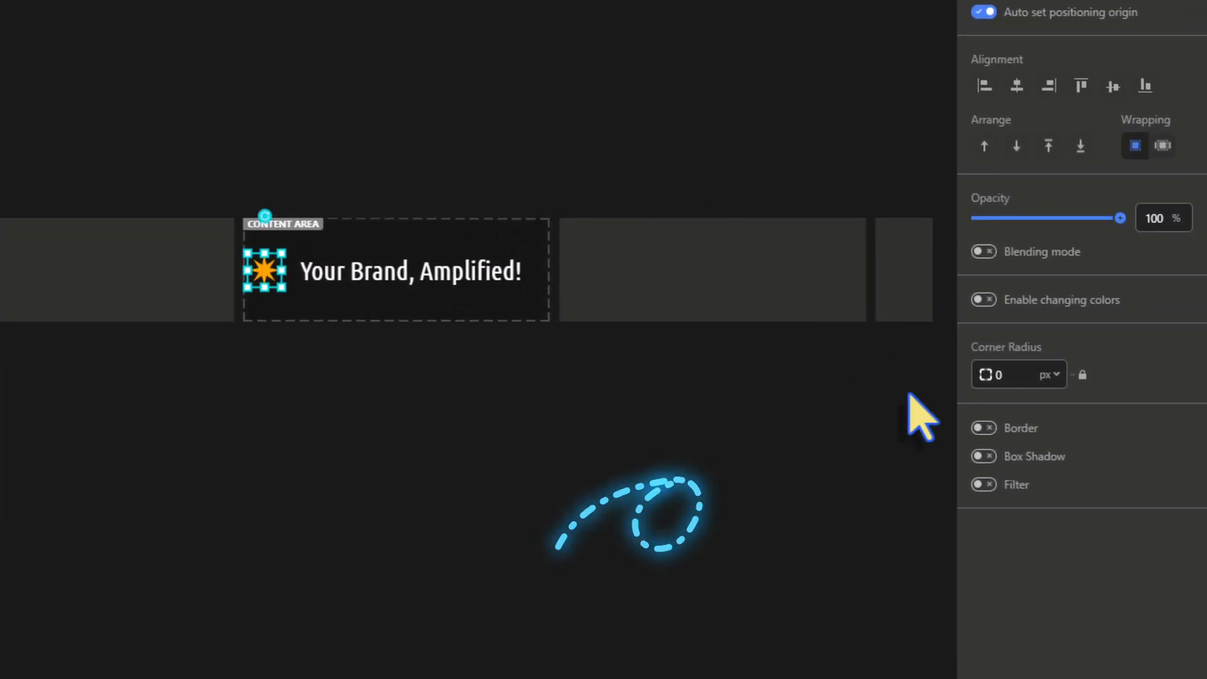
Apply a filter to the star with brightness at 145% and contrast at about 121%
{"action": "left_click", "coordinate": [988, 486]}
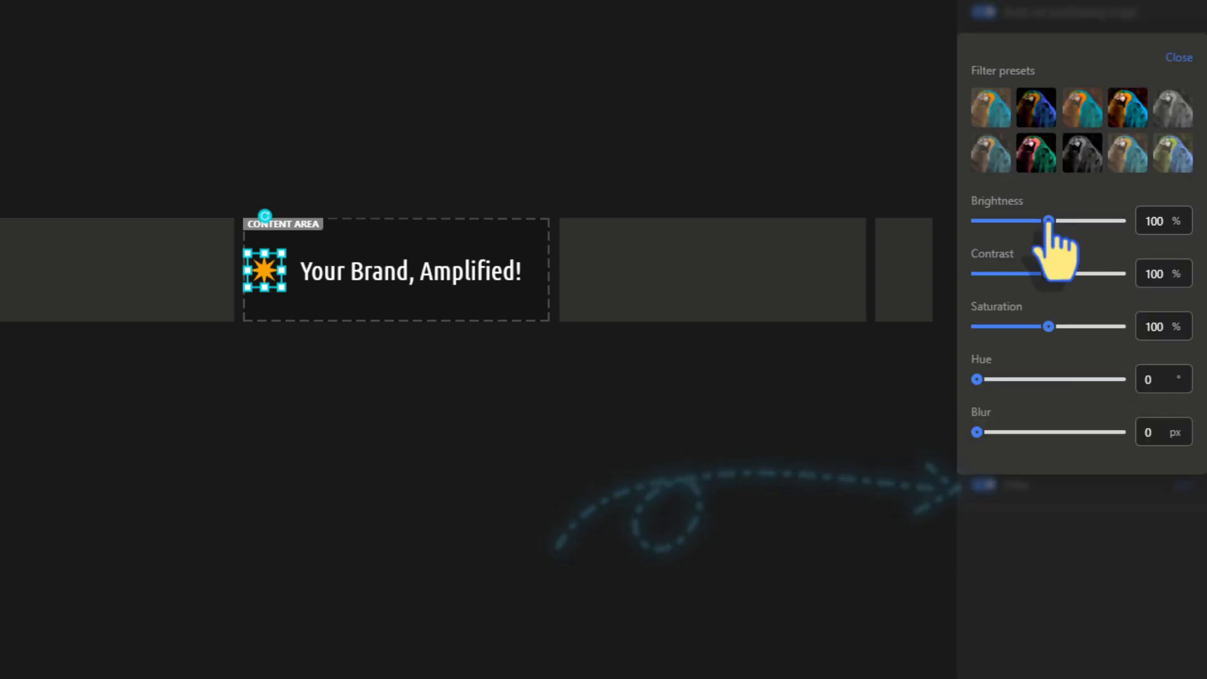
{"action": "left_click_drag", "start_coordinate": [1049, 221], "coordinate": [1047, 221]}
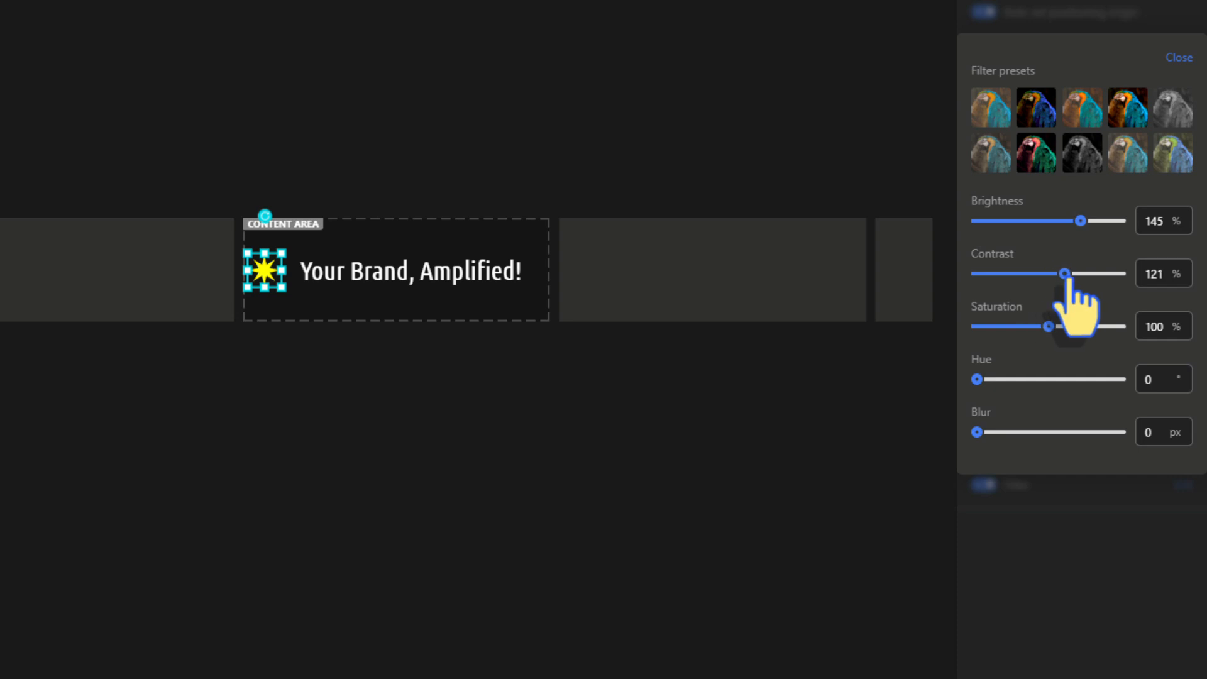
{"action": "left_click", "coordinate": [1173, 58]}
Extend the text box toward the star so its X position is 50 px and its width 275 px
{"action": "left_click", "coordinate": [350, 272]}
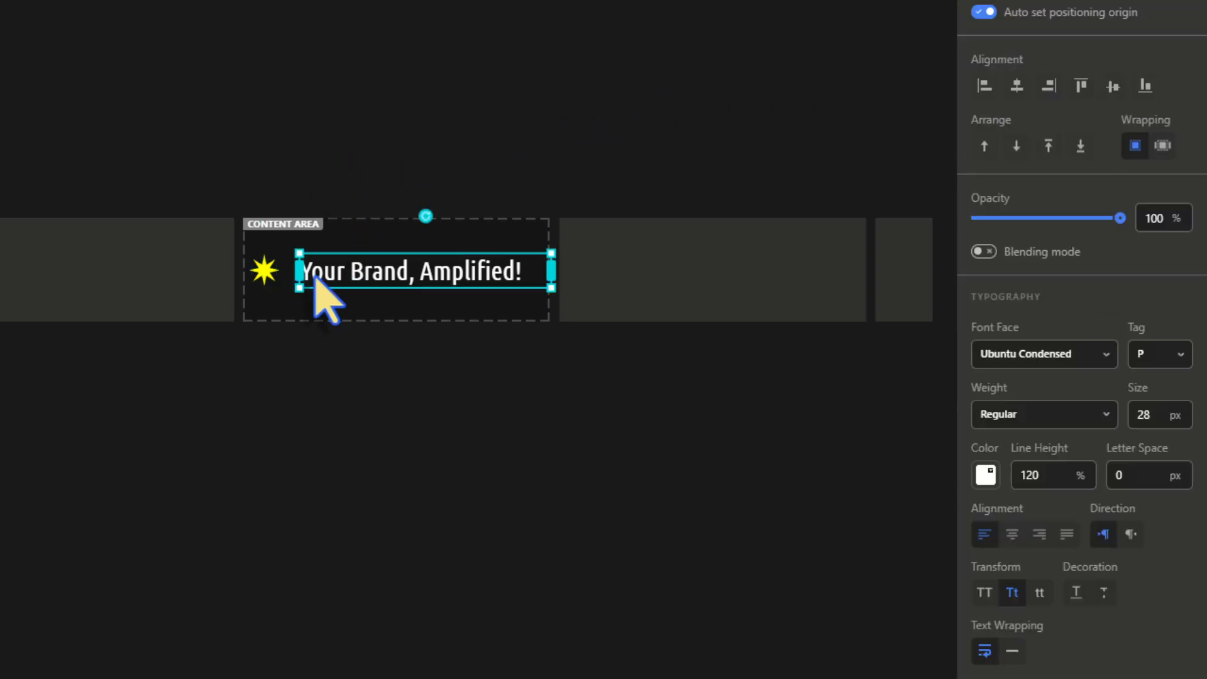
{"action": "left_click_drag", "start_coordinate": [298, 271], "coordinate": [287, 269]}
{"action": "left_click_drag", "start_coordinate": [324, 450], "coordinate": [324, 449]}
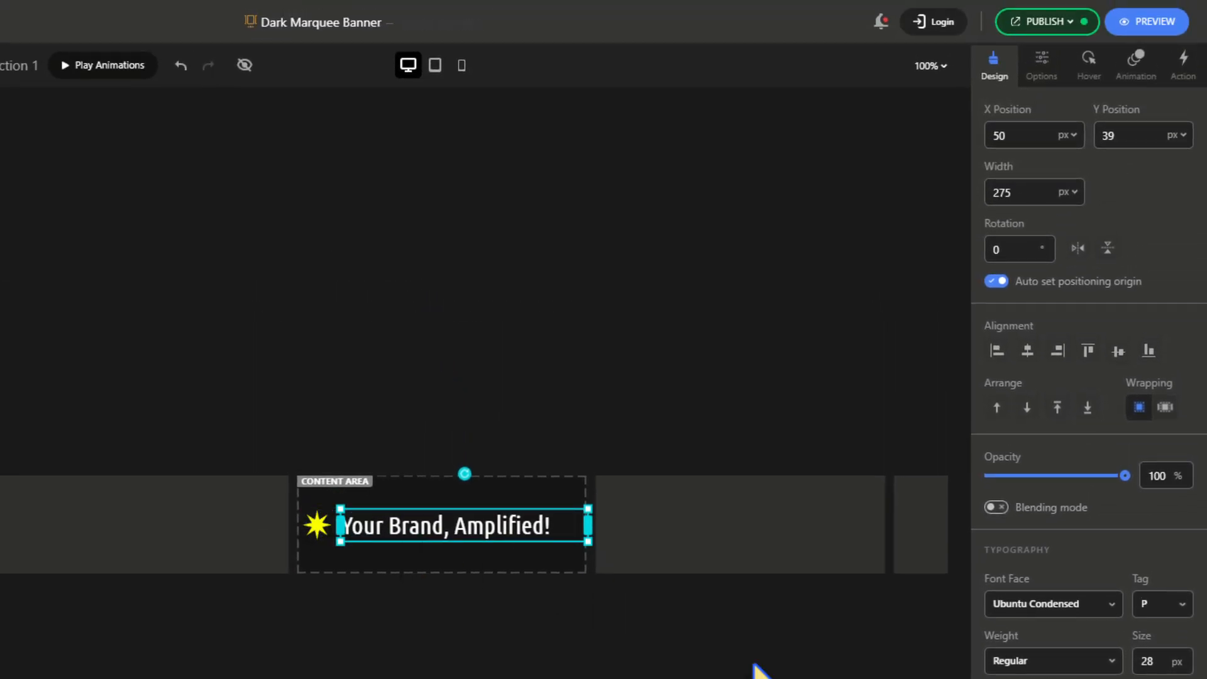
Enable hover styles for the text with white (#fff) text color, 106% scale and a 0.5 s animation duration
{"action": "left_click", "coordinate": [1072, 76]}
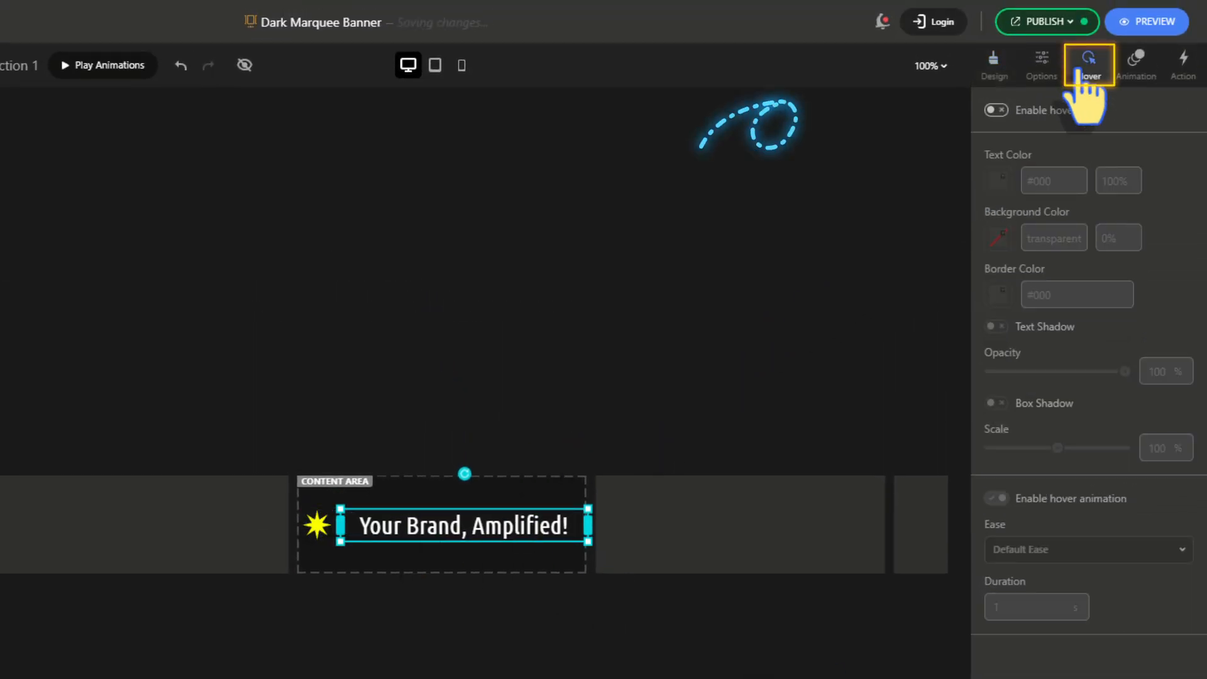
{"action": "left_click", "coordinate": [995, 111]}
{"action": "left_click", "coordinate": [998, 181]}
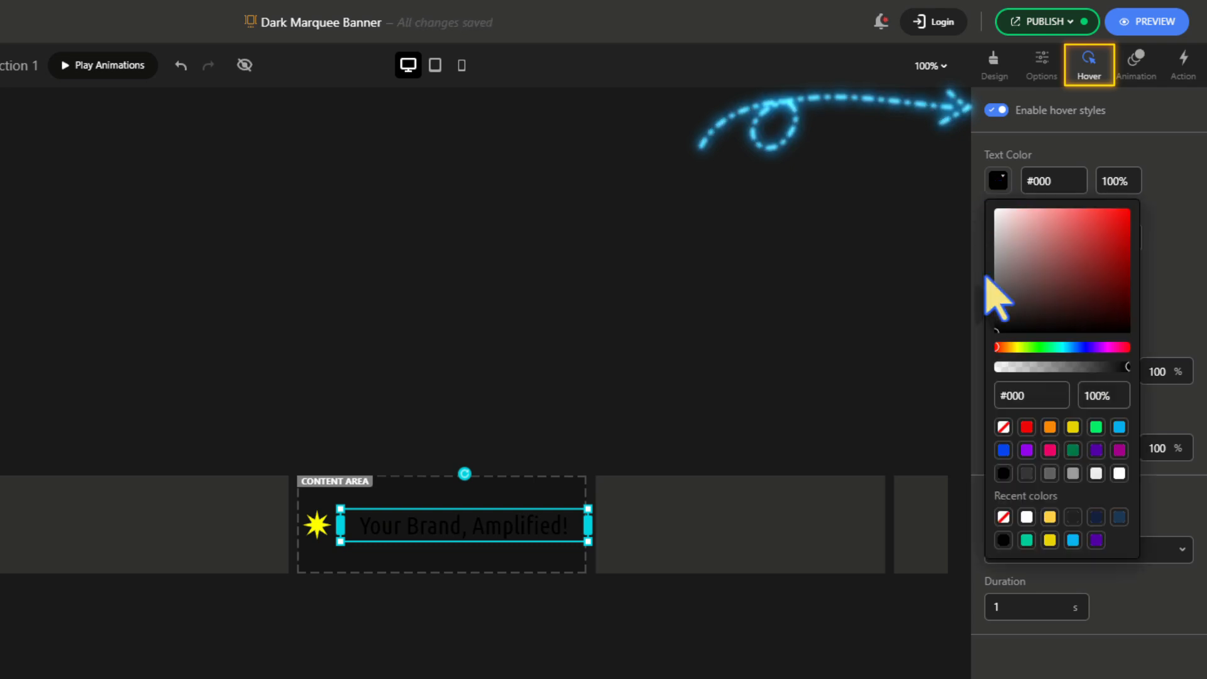
{"action": "left_click", "coordinate": [1024, 518]}
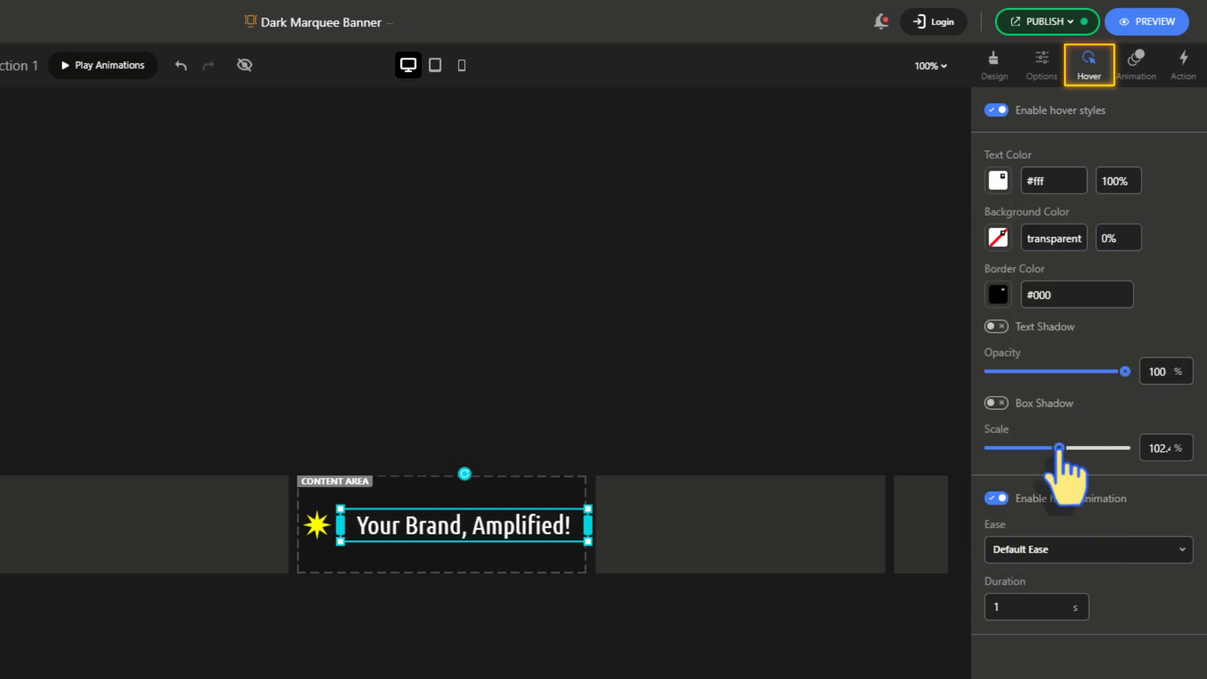
{"action": "left_click_drag", "start_coordinate": [1057, 448], "coordinate": [1062, 447]}
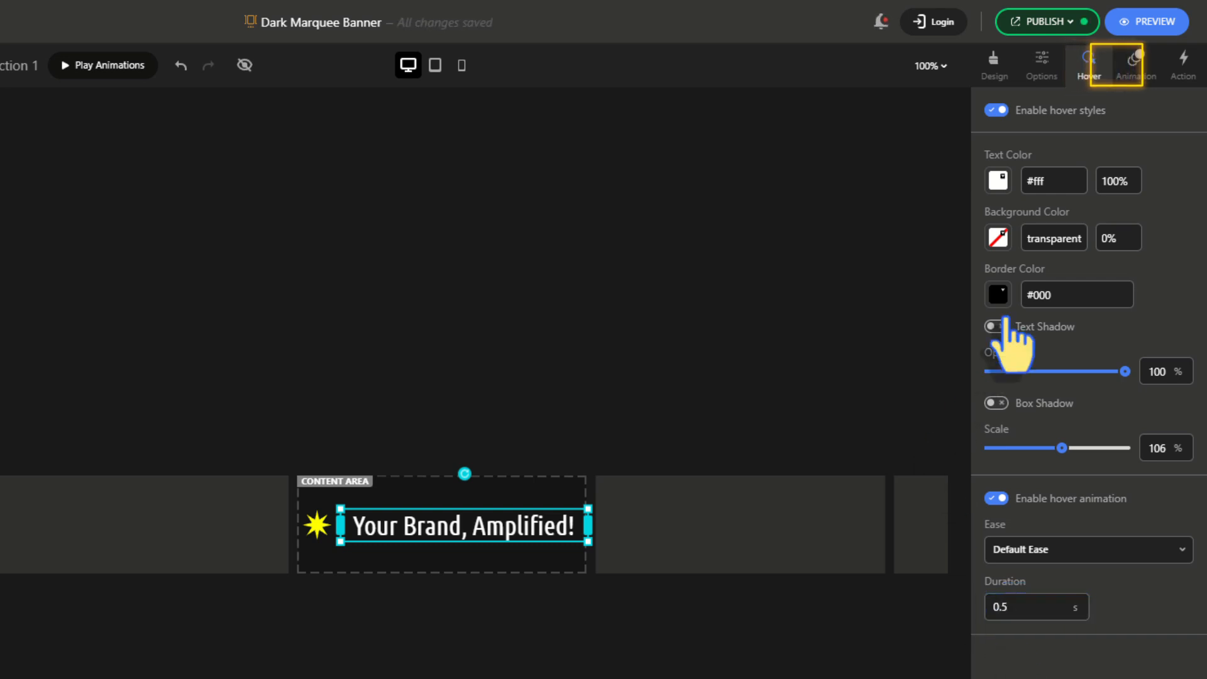
Give the text the "Letters appear from right" entrance animation with a delay of 1800 ms
{"action": "left_click", "coordinate": [1136, 69]}
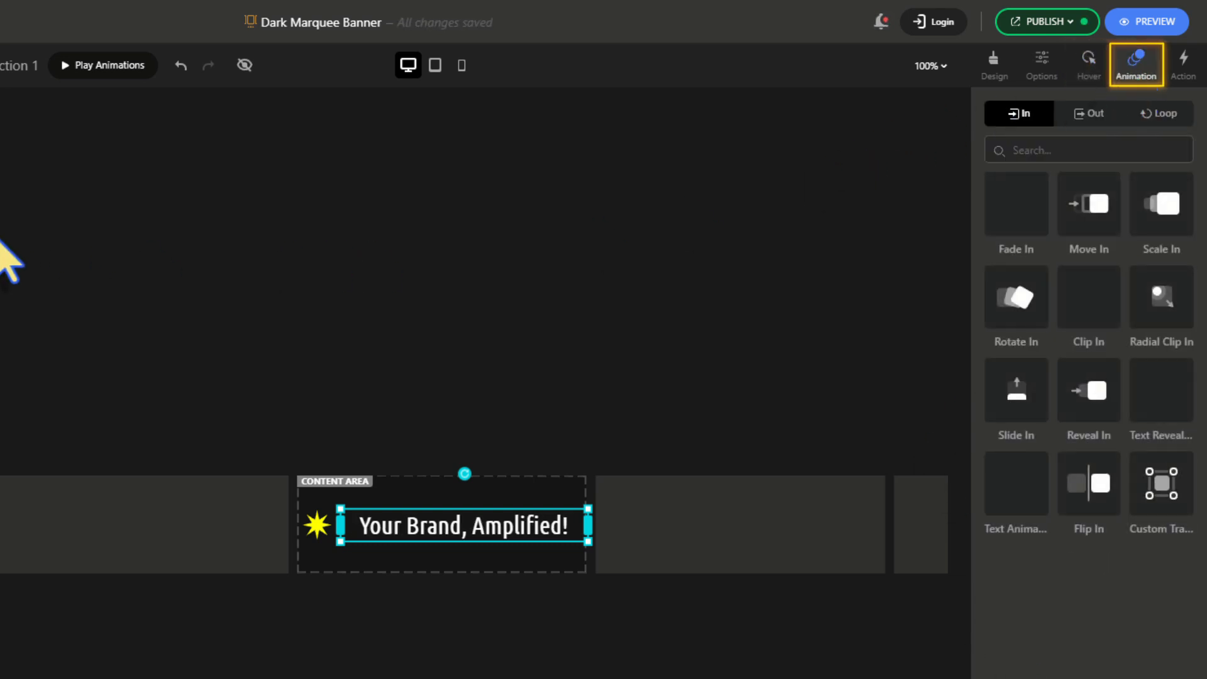
{"action": "left_click", "coordinate": [1015, 500]}
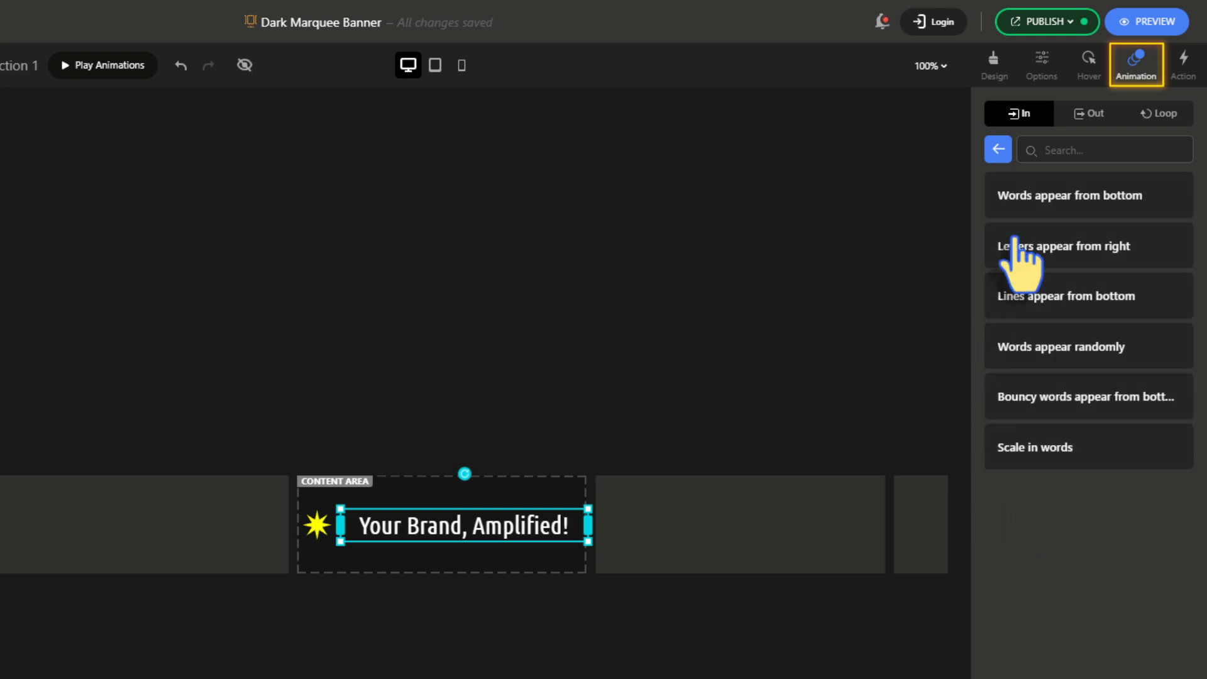
{"action": "left_click", "coordinate": [1018, 256]}
{"action": "scroll", "coordinate": [1024, 417], "scroll_direction": "down", "scroll_amount": 5}
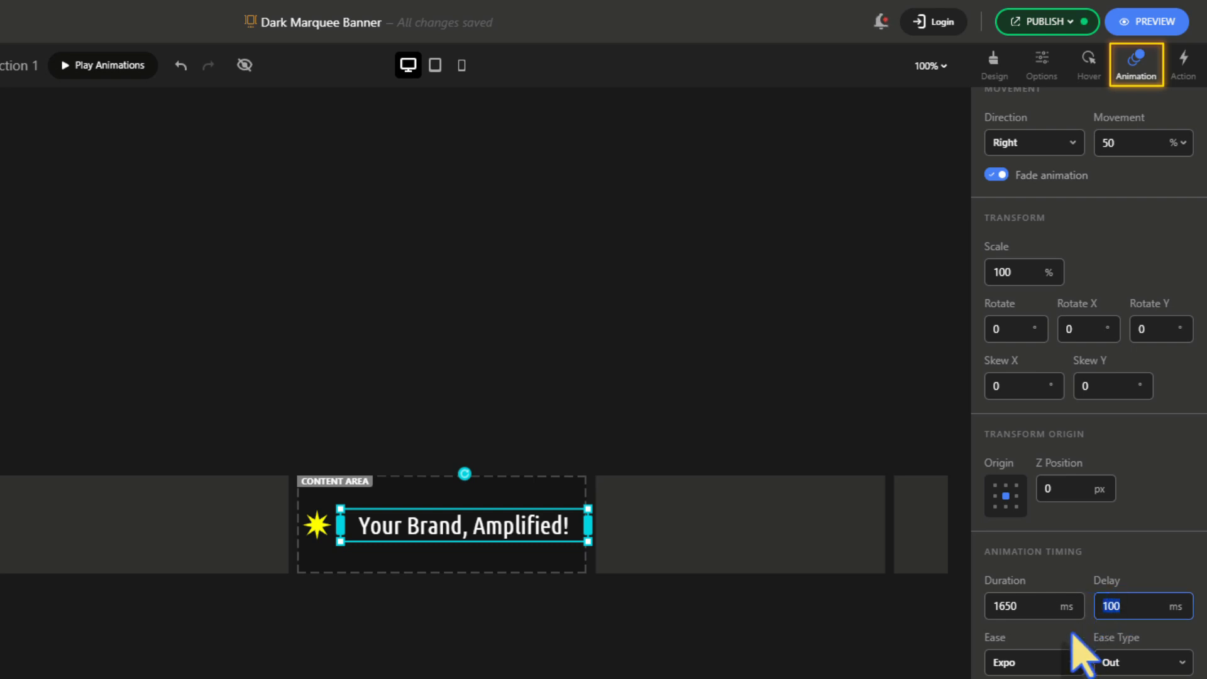
{"action": "type", "text": "1800"}
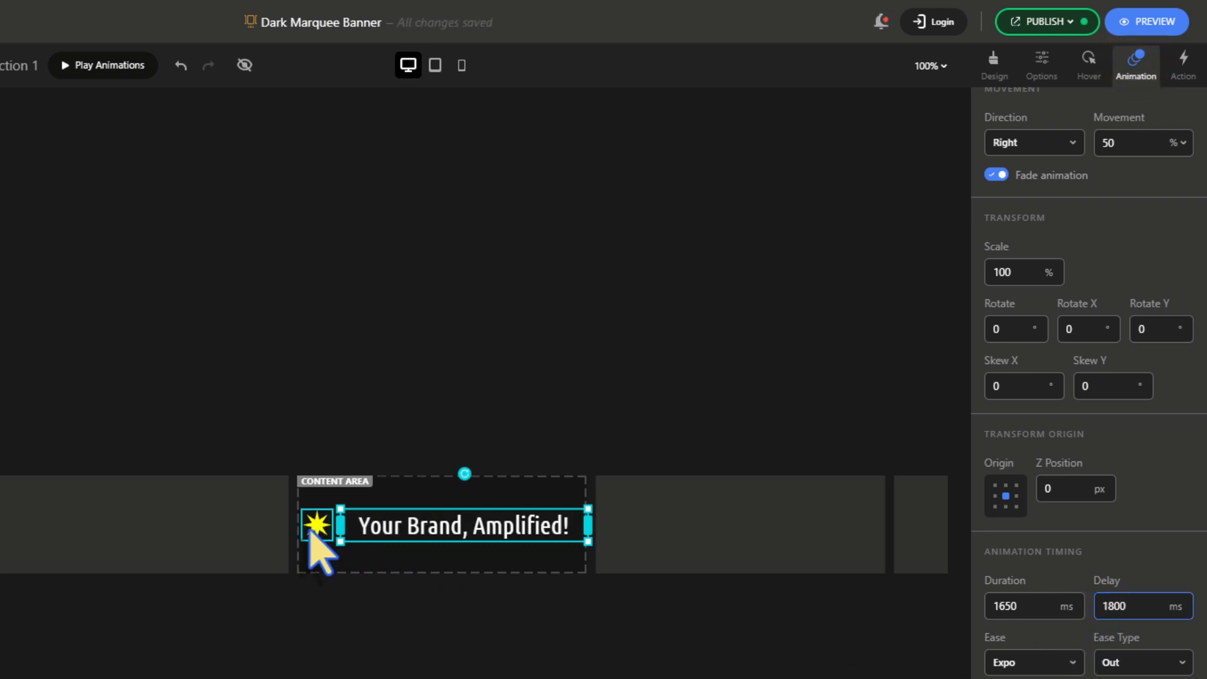
Apply the standard Fade In entrance animation to the yellow star
{"action": "left_click", "coordinate": [311, 528]}
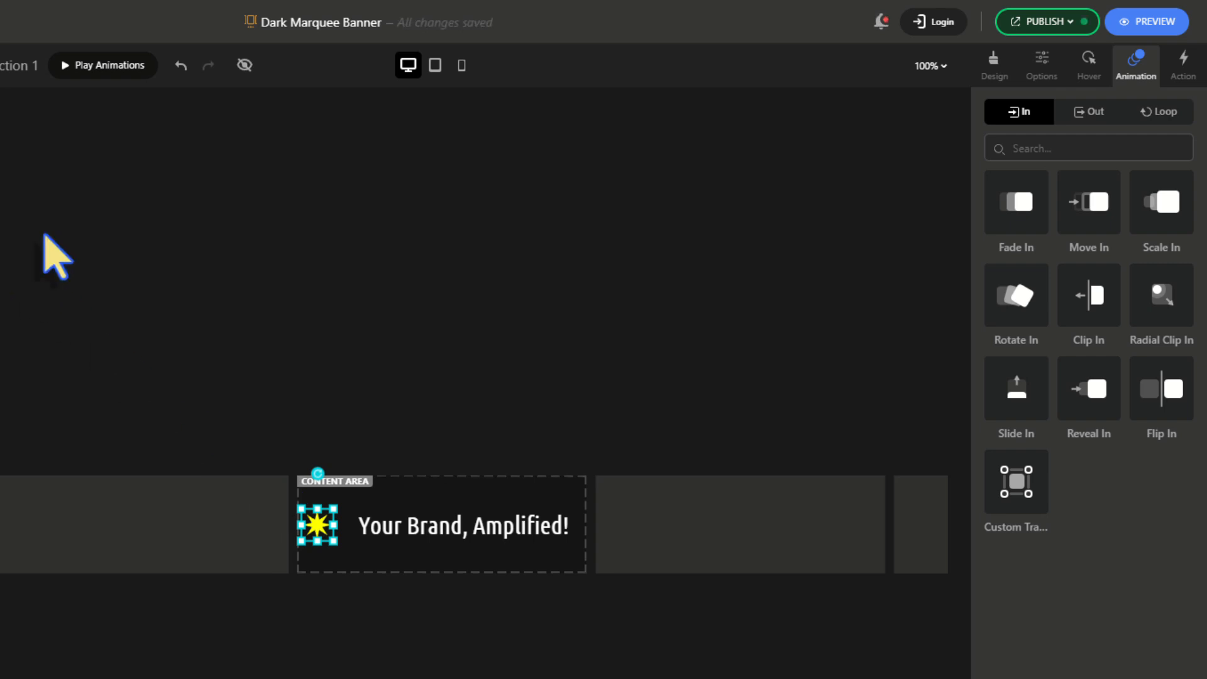
{"action": "left_click", "coordinate": [1007, 208]}
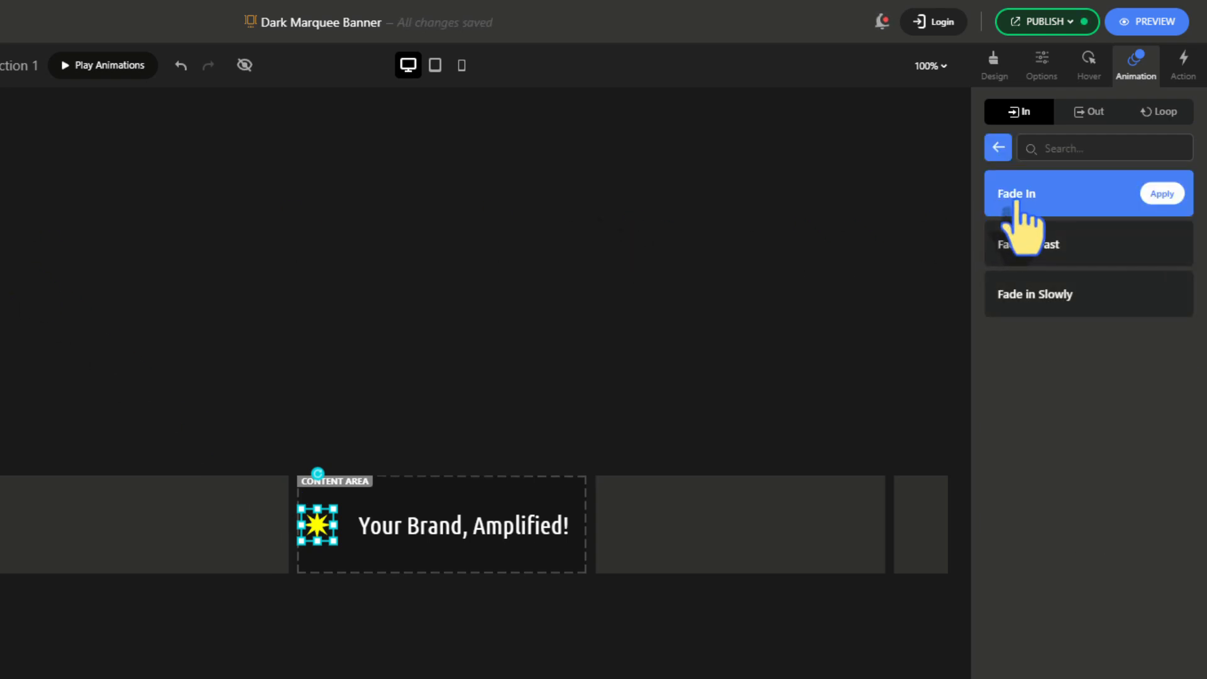
{"action": "left_click", "coordinate": [1017, 204]}
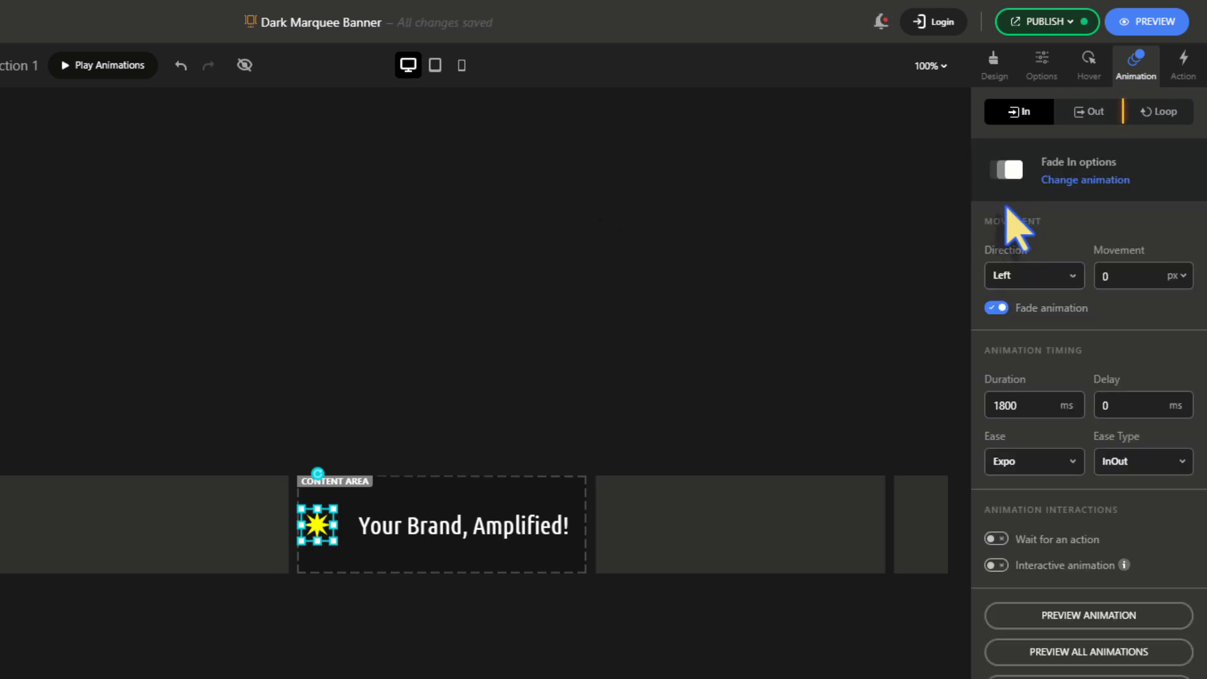
Add a Clockwise Rotation loop animation to the star, set its loop direction to Normal and change its duration
{"action": "left_click", "coordinate": [1149, 116]}
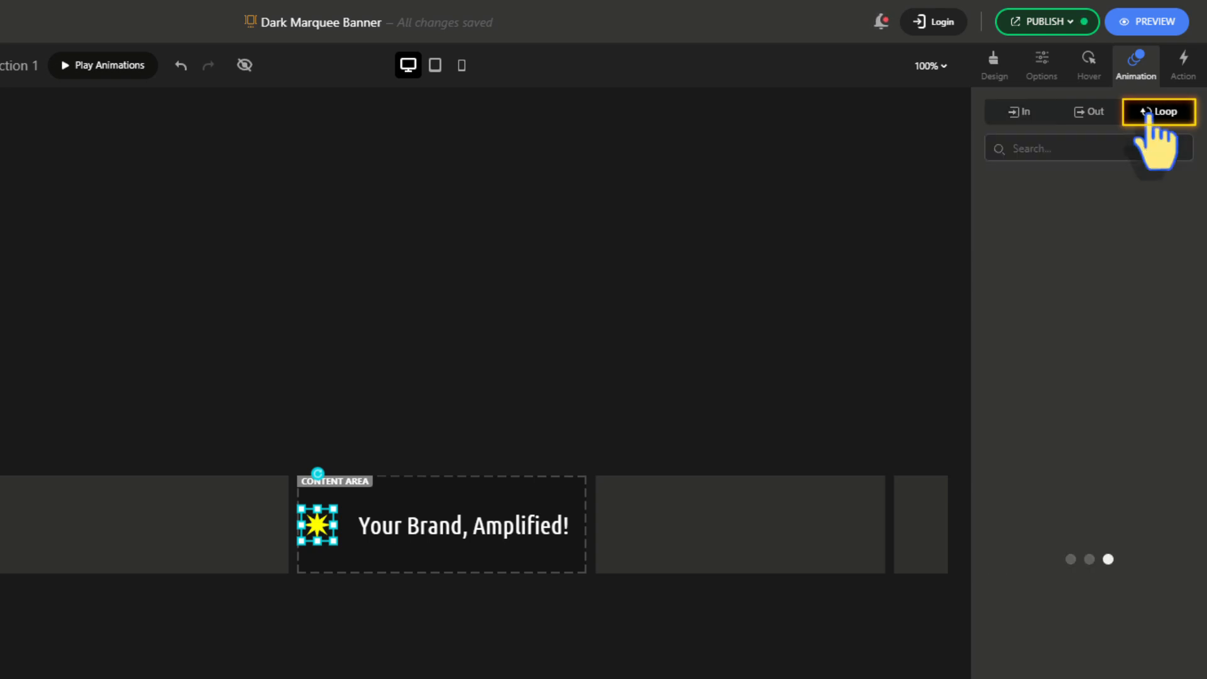
{"action": "left_click", "coordinate": [1096, 217]}
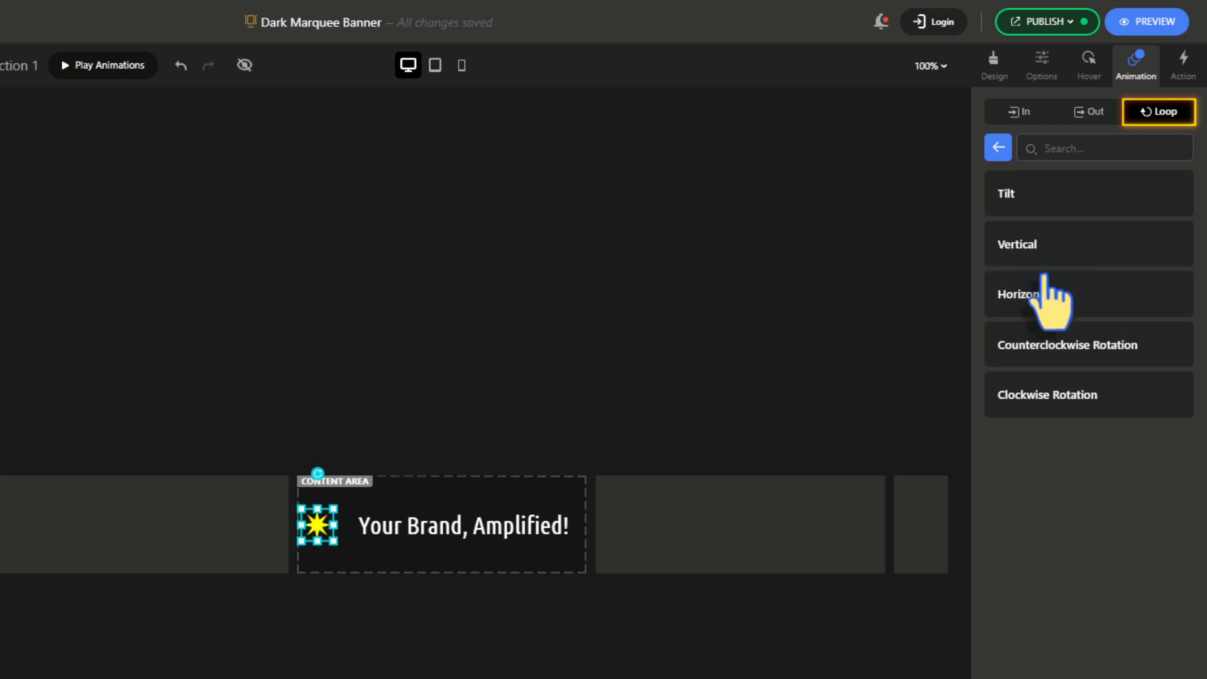
{"action": "left_click", "coordinate": [1036, 397]}
{"action": "left_click", "coordinate": [1037, 404]}
{"action": "left_click", "coordinate": [1036, 429]}
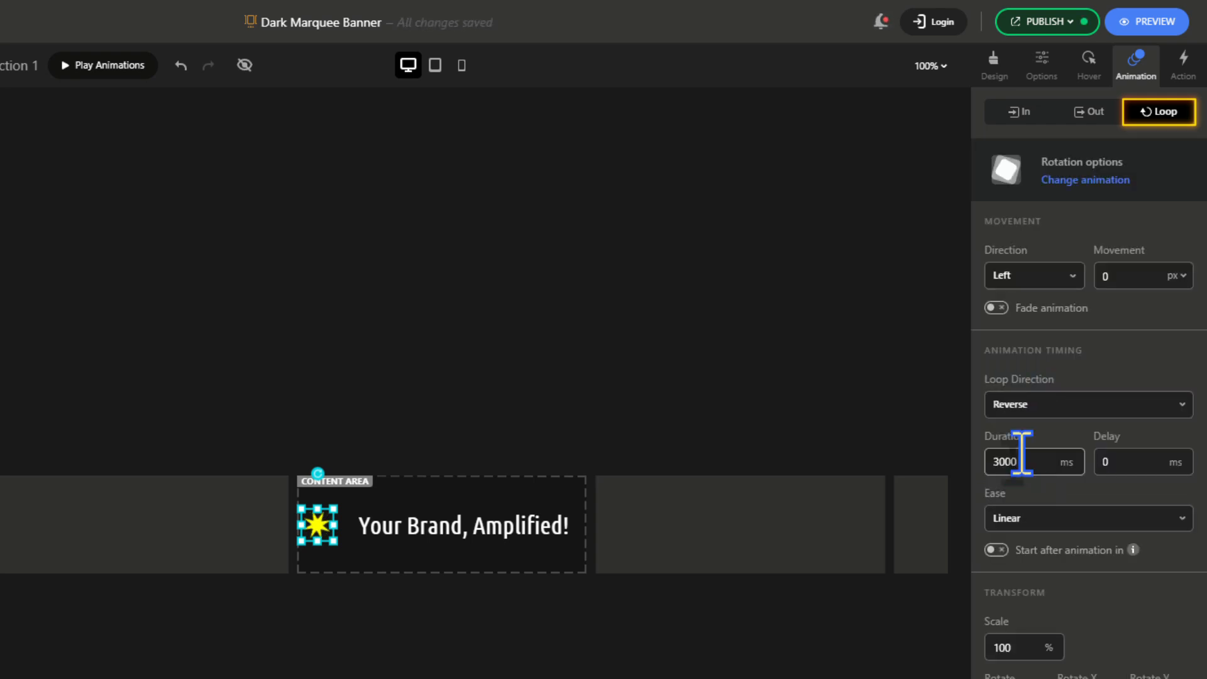
{"action": "left_click", "coordinate": [1026, 405]}
{"action": "left_click", "coordinate": [1021, 431]}
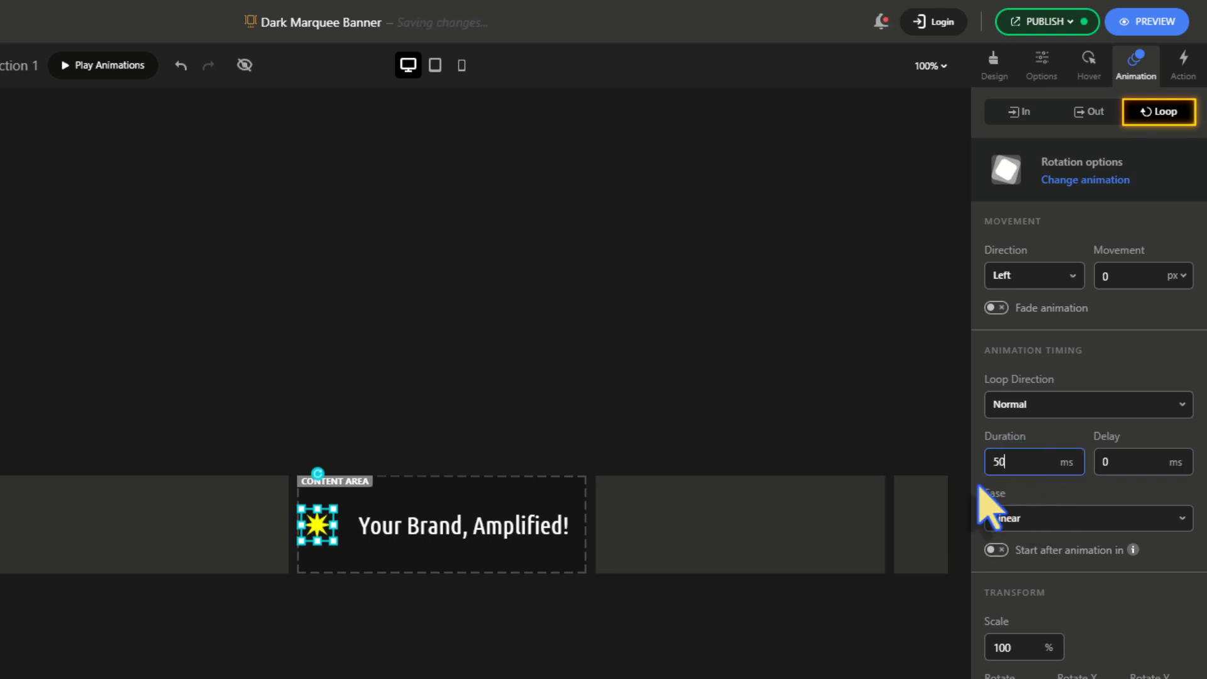
{"action": "left_click", "coordinate": [587, 373]}
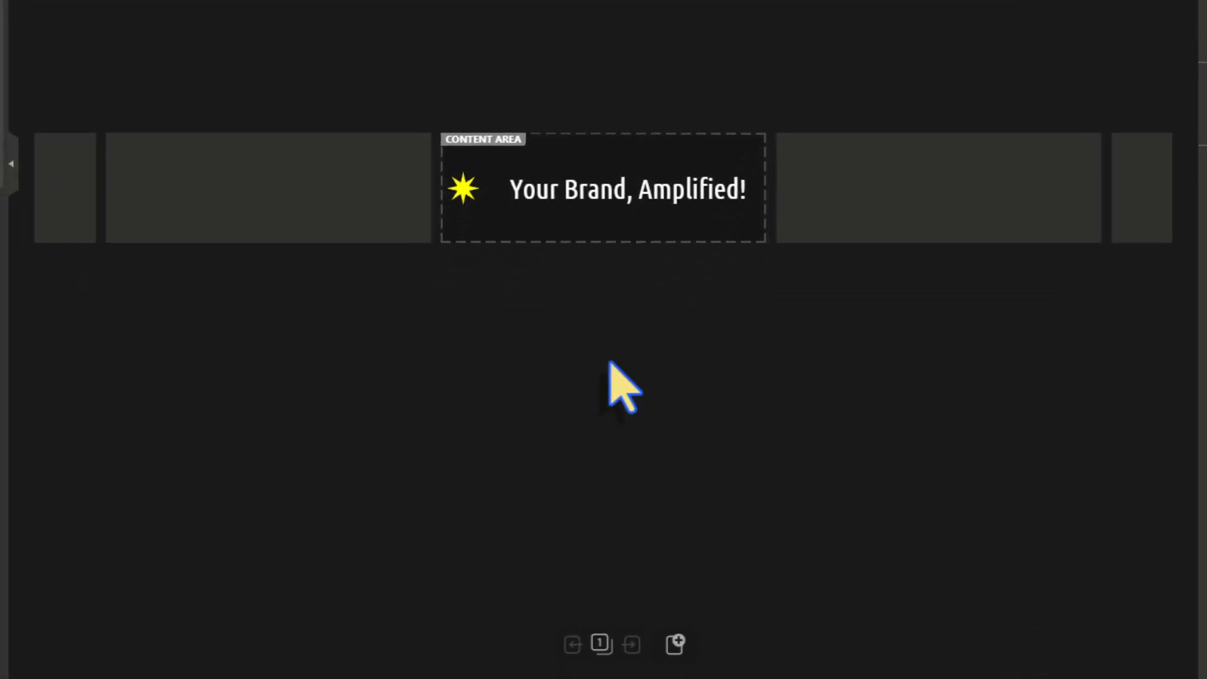
Duplicate the first carousel item four times
{"action": "left_click", "coordinate": [601, 644]}
{"action": "left_click", "coordinate": [212, 485]}
{"action": "left_click", "coordinate": [167, 546]}
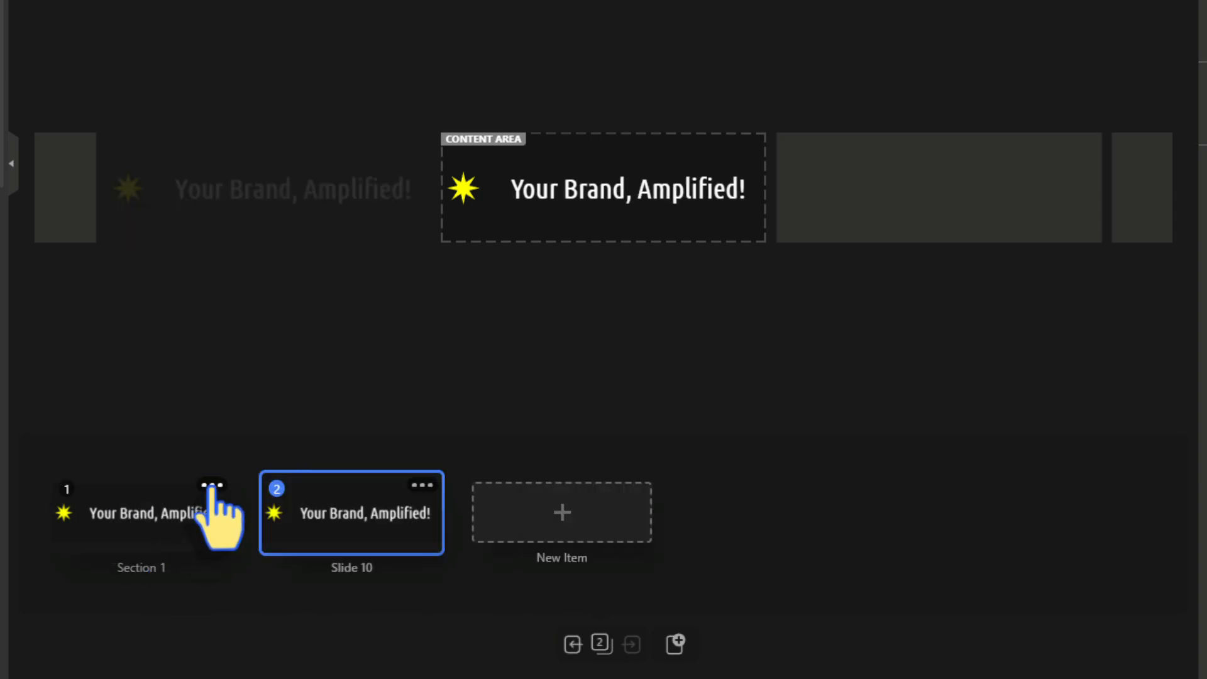
{"action": "left_click", "coordinate": [211, 485]}
{"action": "left_click", "coordinate": [167, 546]}
{"action": "left_click", "coordinate": [211, 485]}
{"action": "left_click", "coordinate": [163, 541]}
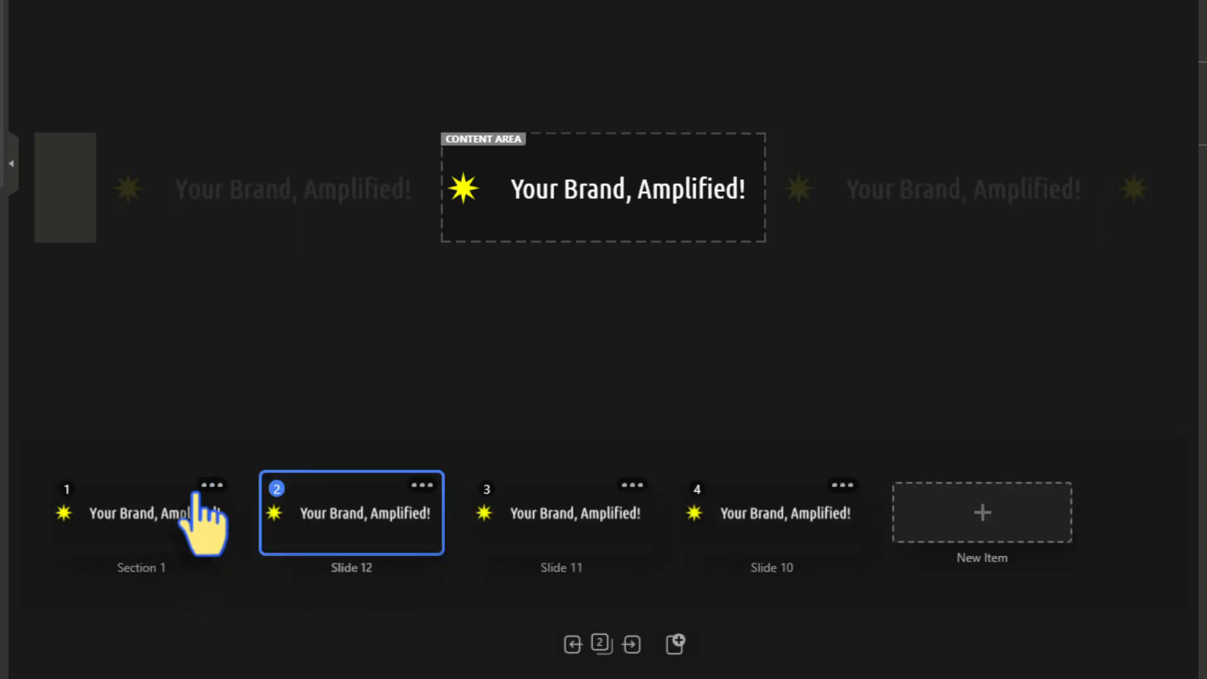
{"action": "left_click", "coordinate": [212, 485]}
{"action": "left_click", "coordinate": [161, 546]}
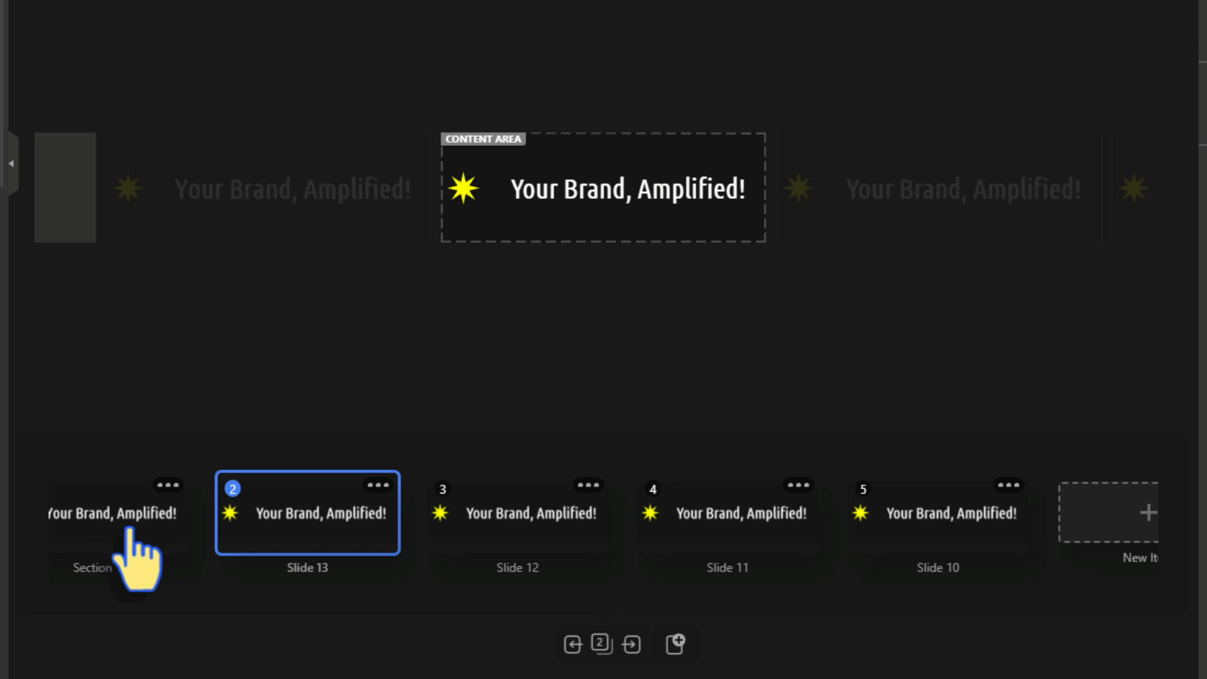
Replace the text on the second carousel item with "Design Your Future!"
{"action": "left_click", "coordinate": [151, 531]}
{"action": "left_click", "coordinate": [299, 533]}
{"action": "left_click", "coordinate": [565, 194]}
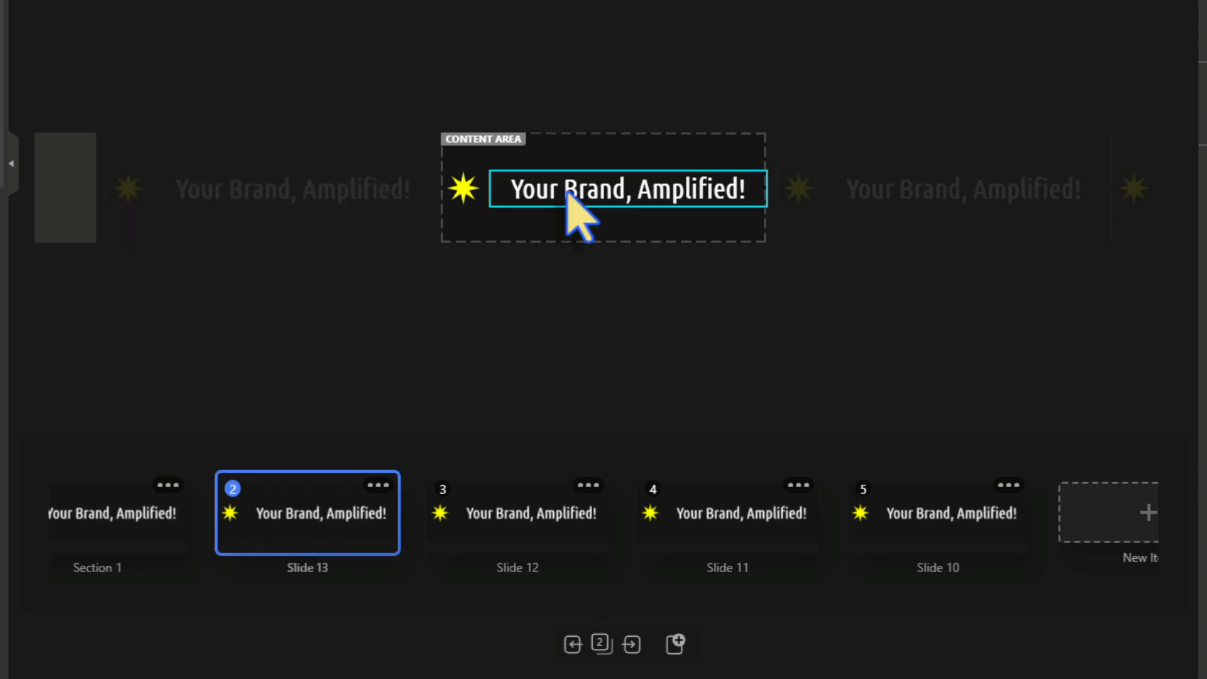
{"action": "double_click", "coordinate": [566, 194]}
{"action": "type", "text": "Design Your Future!"}
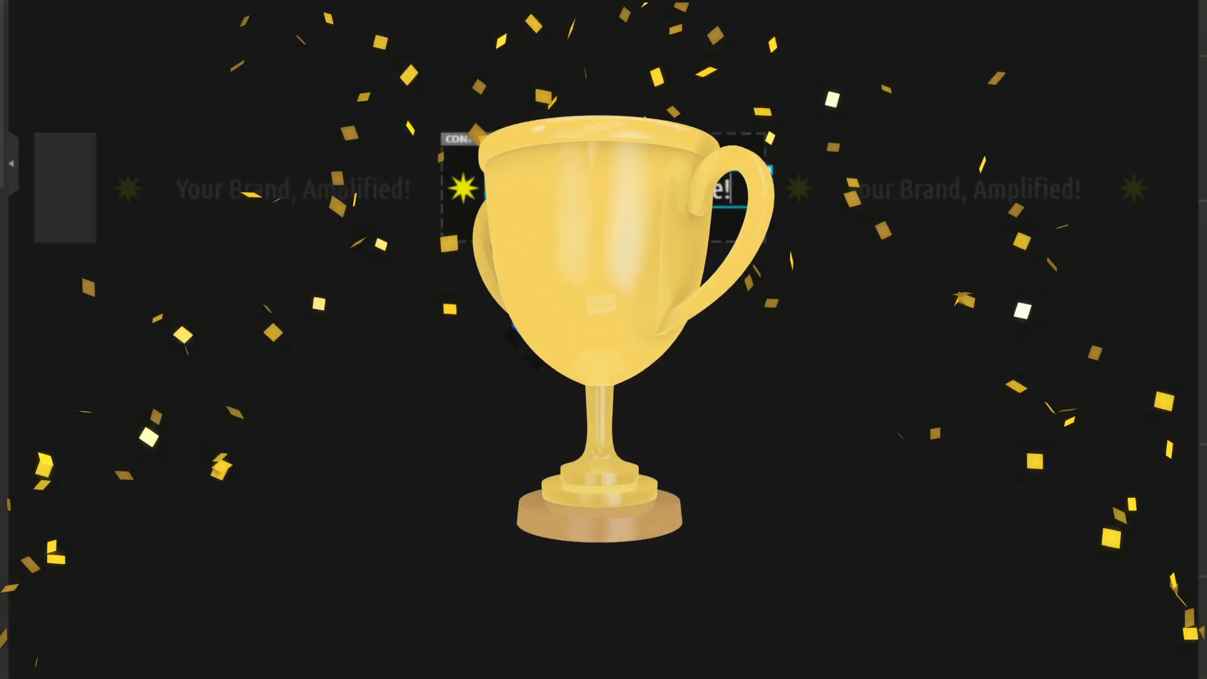
{"action": "left_click", "coordinate": [633, 455]}
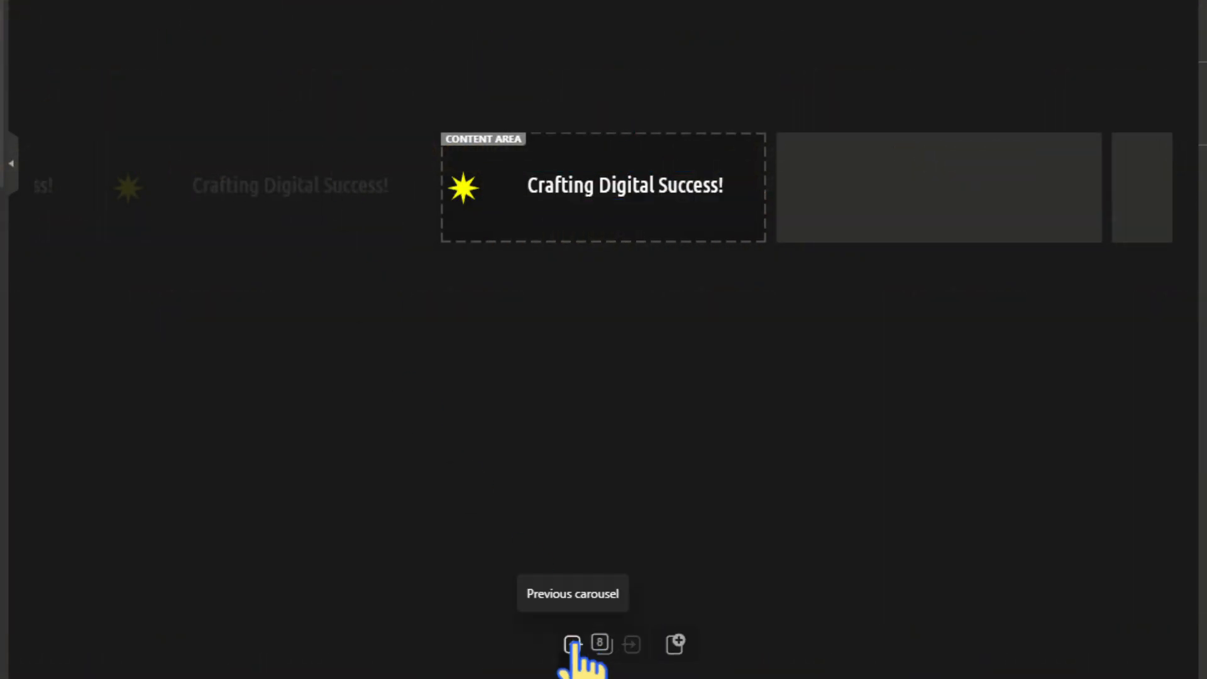
Replace the text on the sixth carousel item with "Innovate, Create, Inspire."
{"action": "left_click", "coordinate": [600, 644]}
{"action": "left_click", "coordinate": [528, 512]}
{"action": "double_click", "coordinate": [611, 186]}
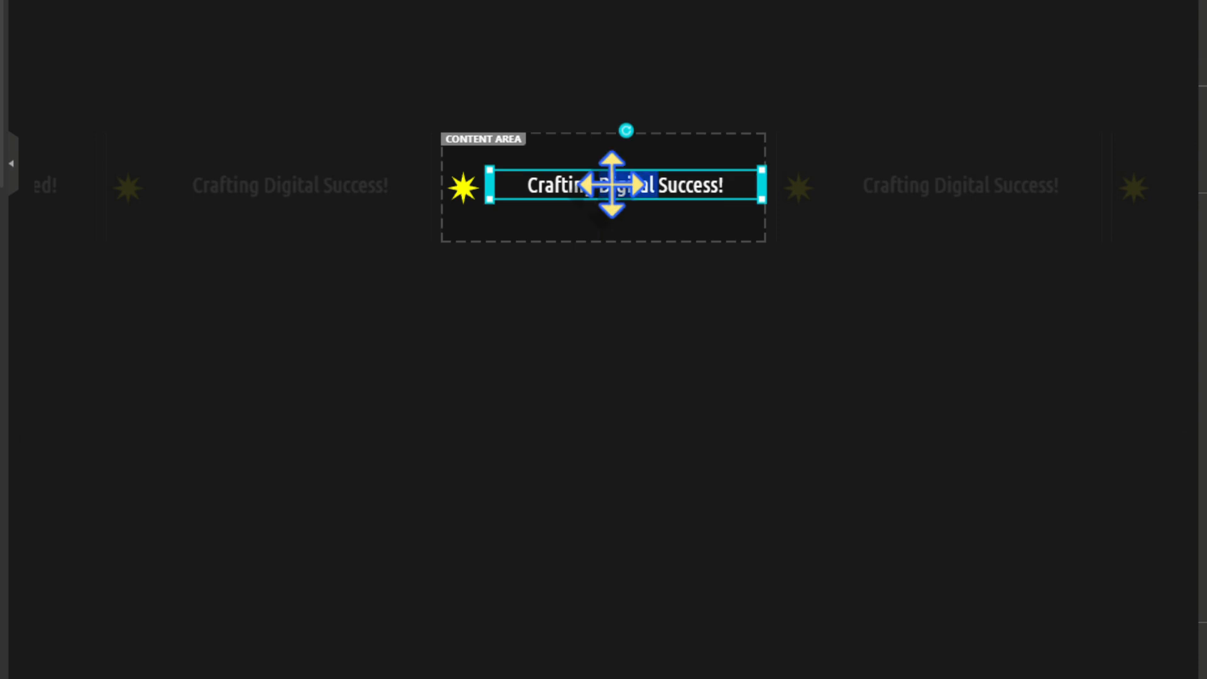
{"action": "key", "text": "ctrl+a"}
{"action": "key", "text": "BackSpace"}
{"action": "type", "text": "Innovate, Create, Inspire."}
Change the seventh item's text to "Building Brands Online" and the eighth item's text to "Transform Your Web Identity!"
{"action": "left_click", "coordinate": [631, 644]}
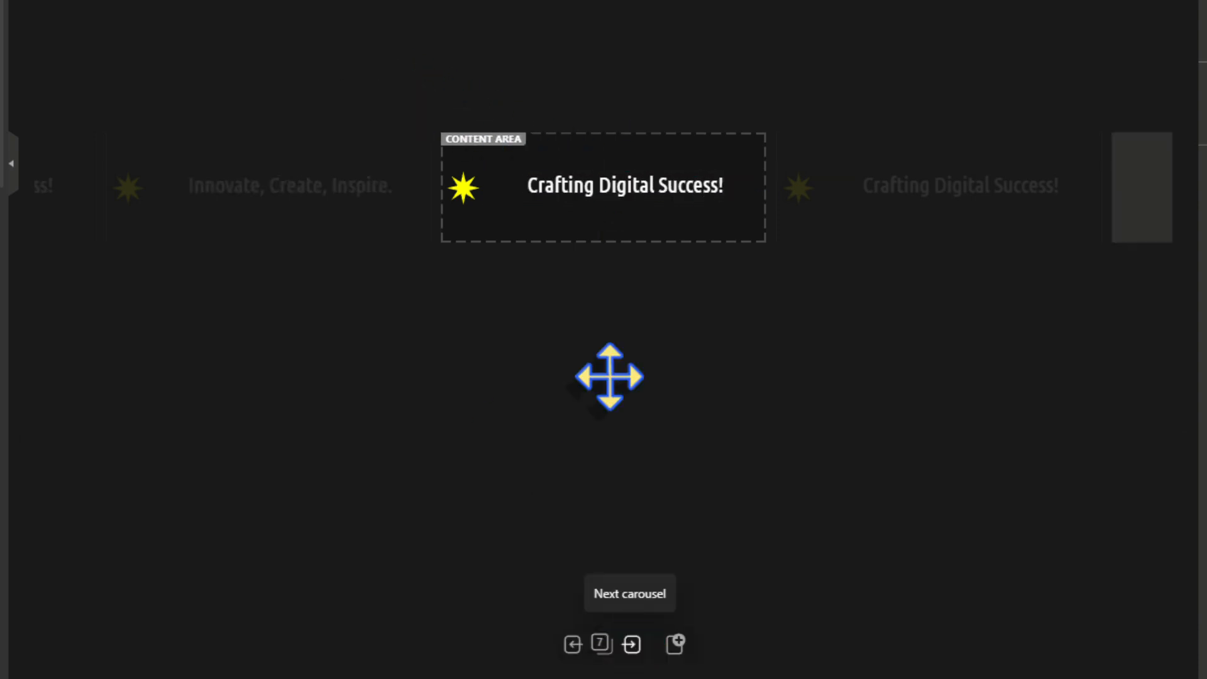
{"action": "type", "text": "Building Brands Online"}
{"action": "key", "text": "Tab"}
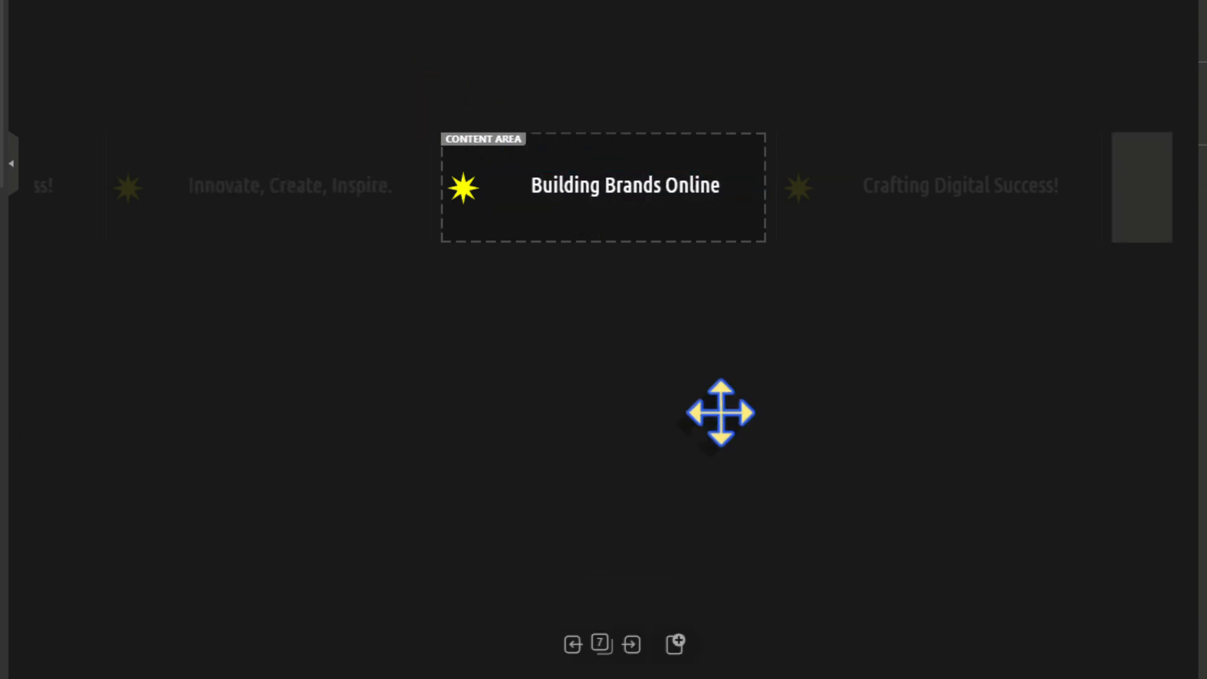
{"action": "type", "text": "Transform Your Web Identity!"}
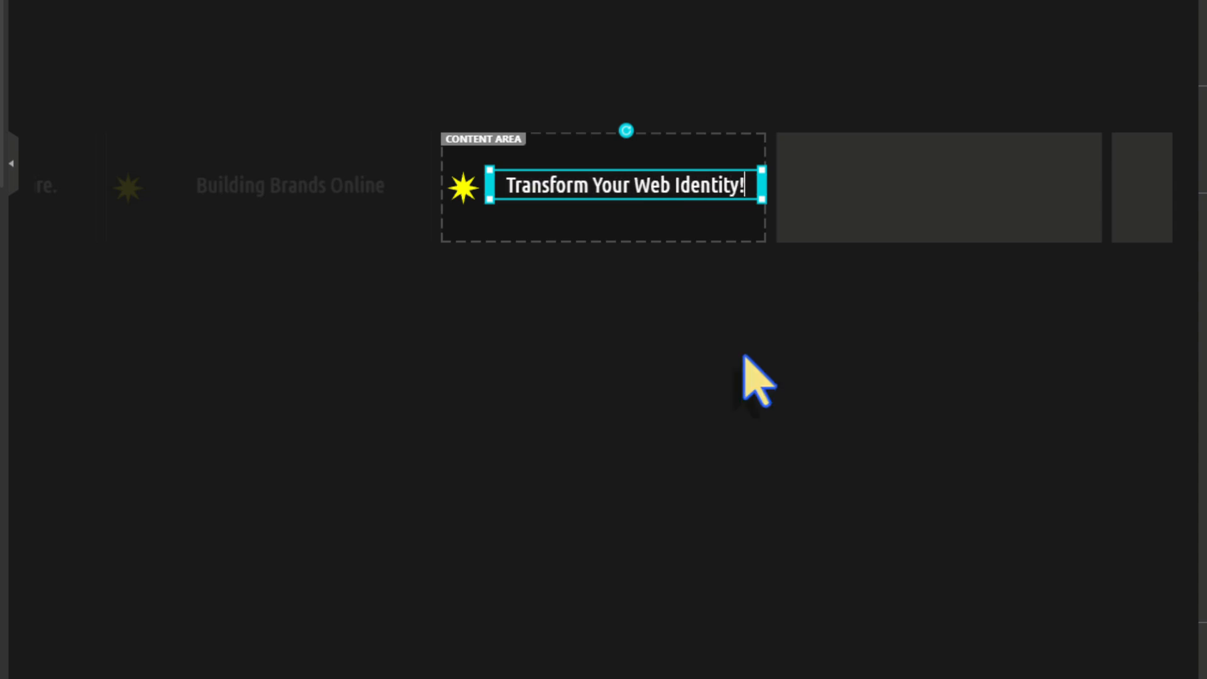
{"action": "left_click", "coordinate": [743, 355]}
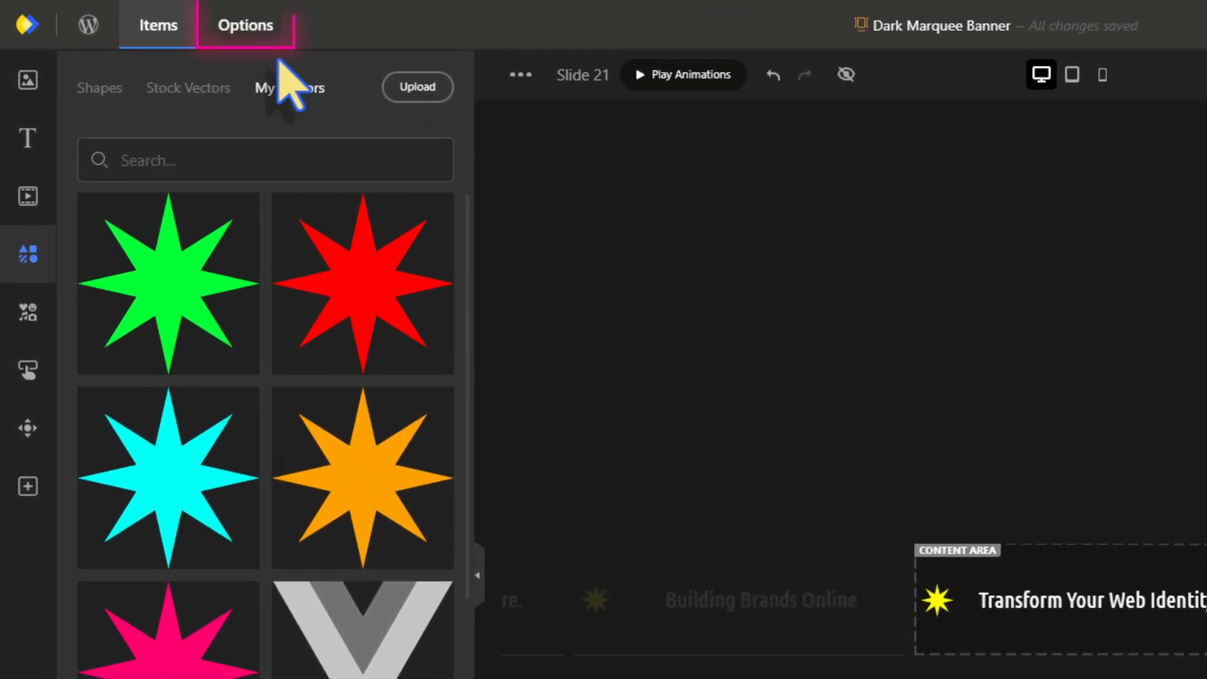
Turn on the Marquee effect (Smooth slideshow) in the banner's navigation options
{"action": "left_click", "coordinate": [249, 39]}
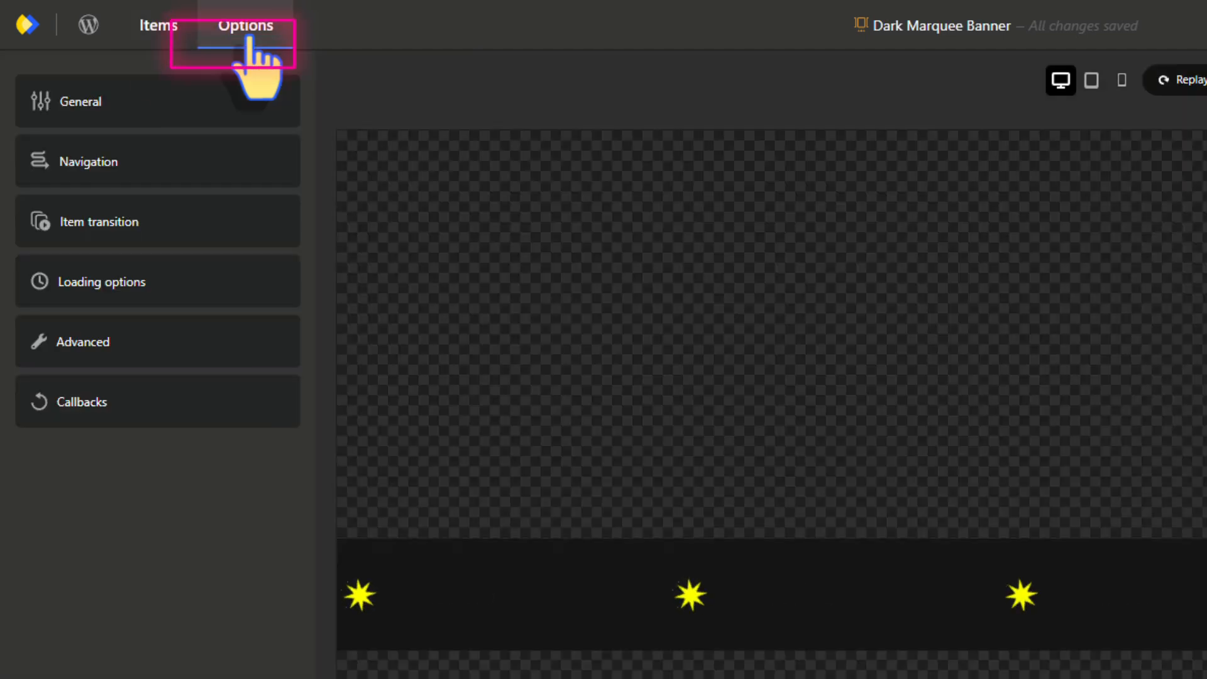
{"action": "left_click", "coordinate": [51, 176]}
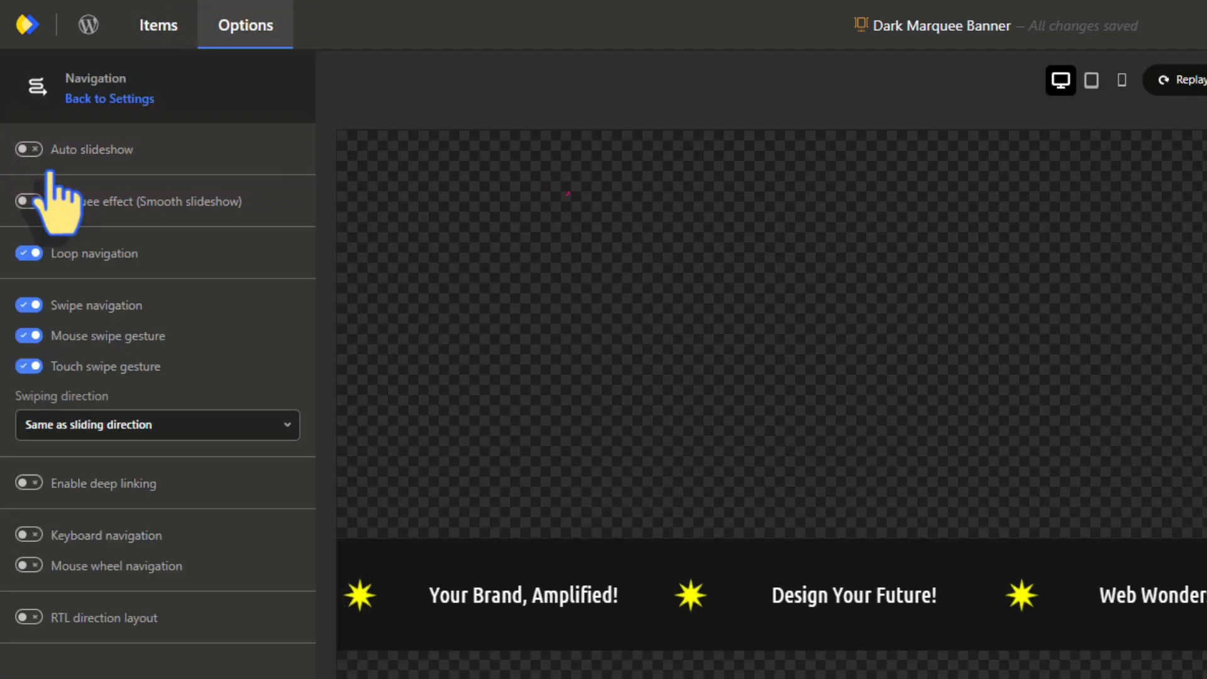
{"action": "left_click", "coordinate": [24, 202]}
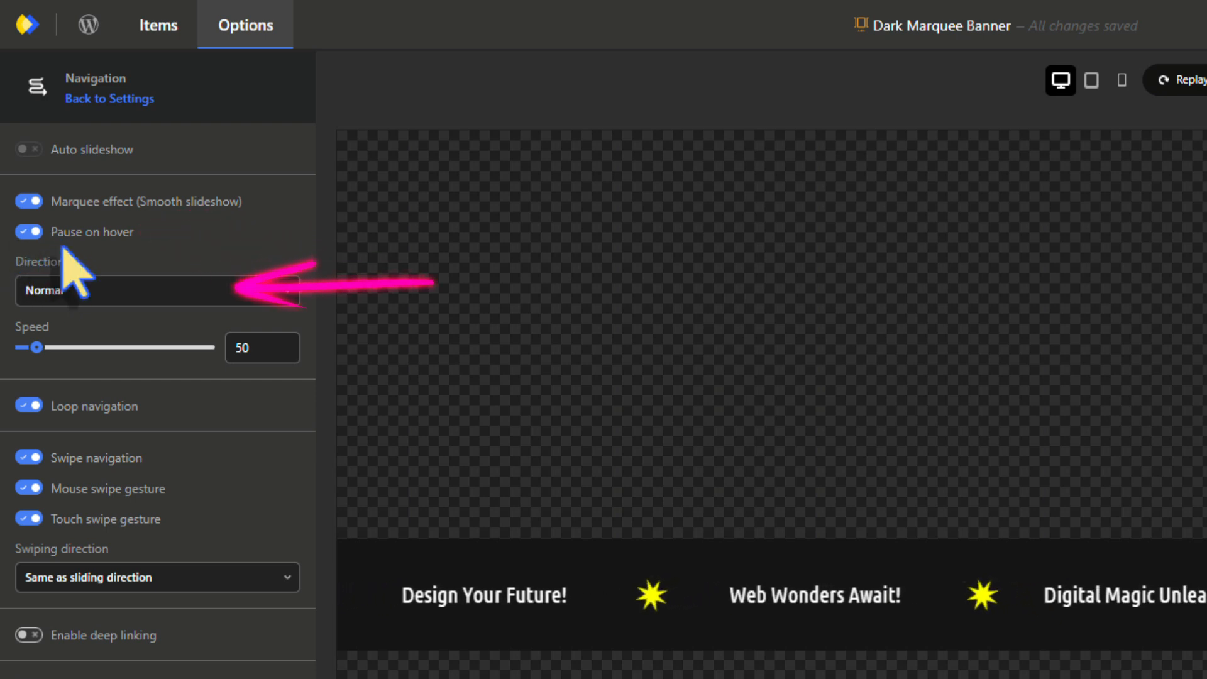
Try the Reverse marquee direction and set the direction back to Normal
{"action": "left_click", "coordinate": [102, 288]}
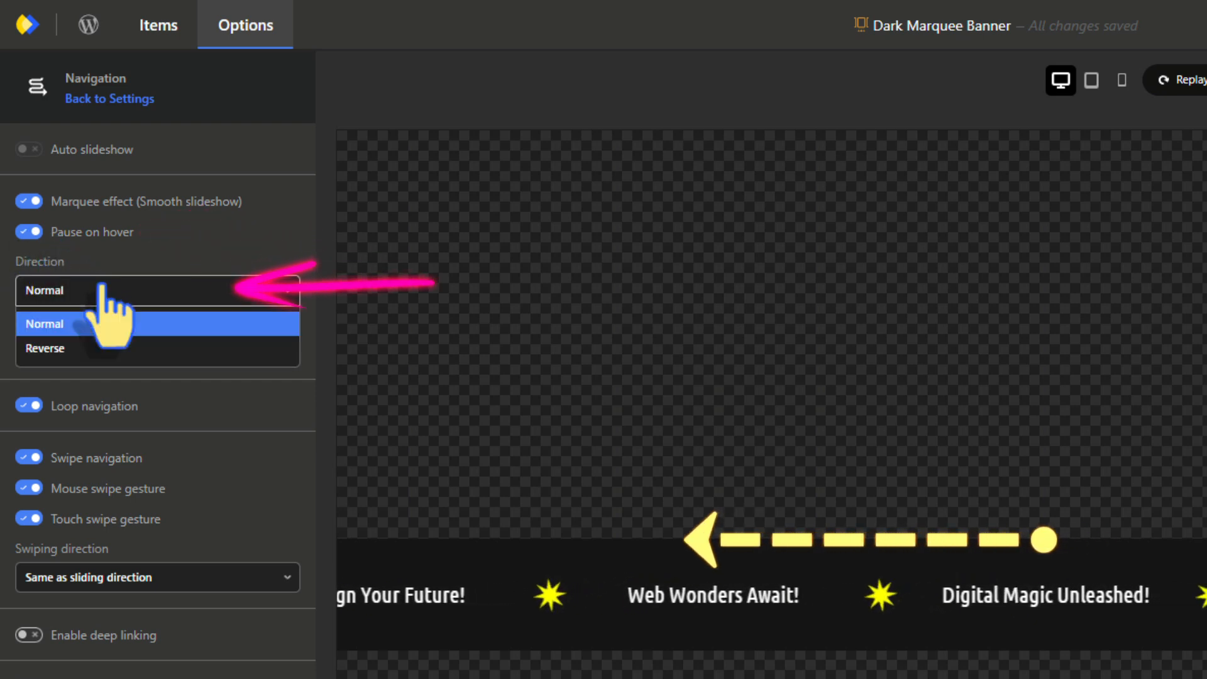
{"action": "left_click", "coordinate": [105, 350]}
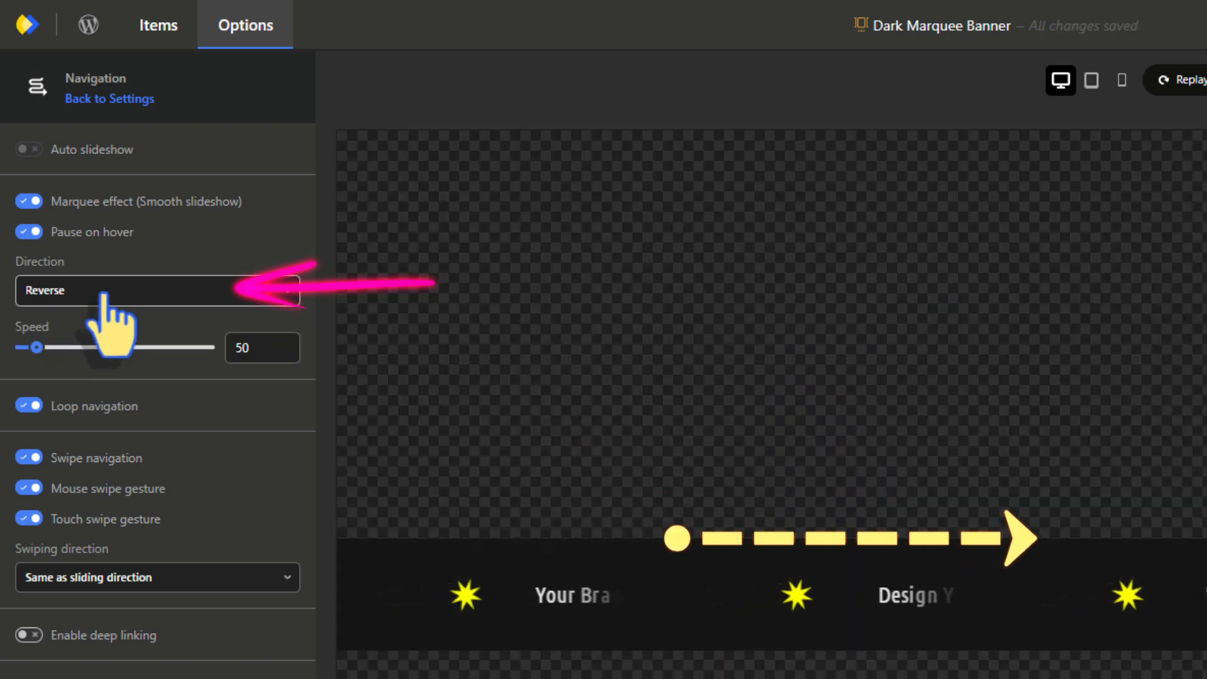
{"action": "left_click", "coordinate": [103, 292]}
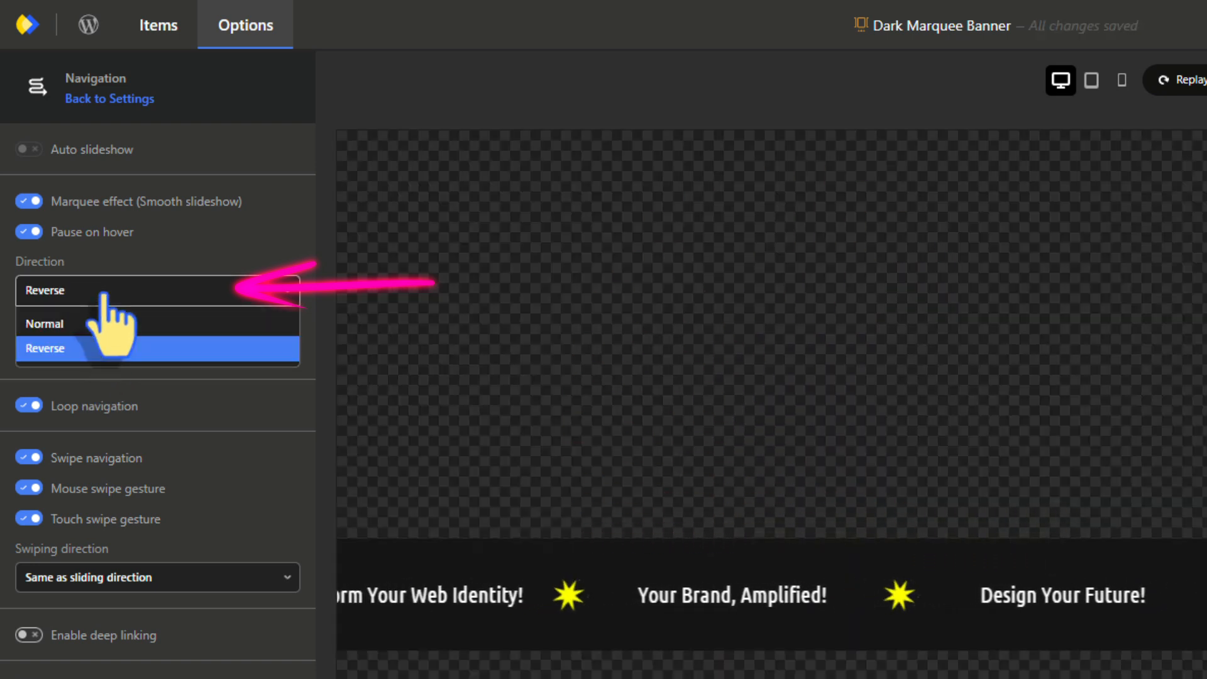
{"action": "left_click", "coordinate": [143, 323]}
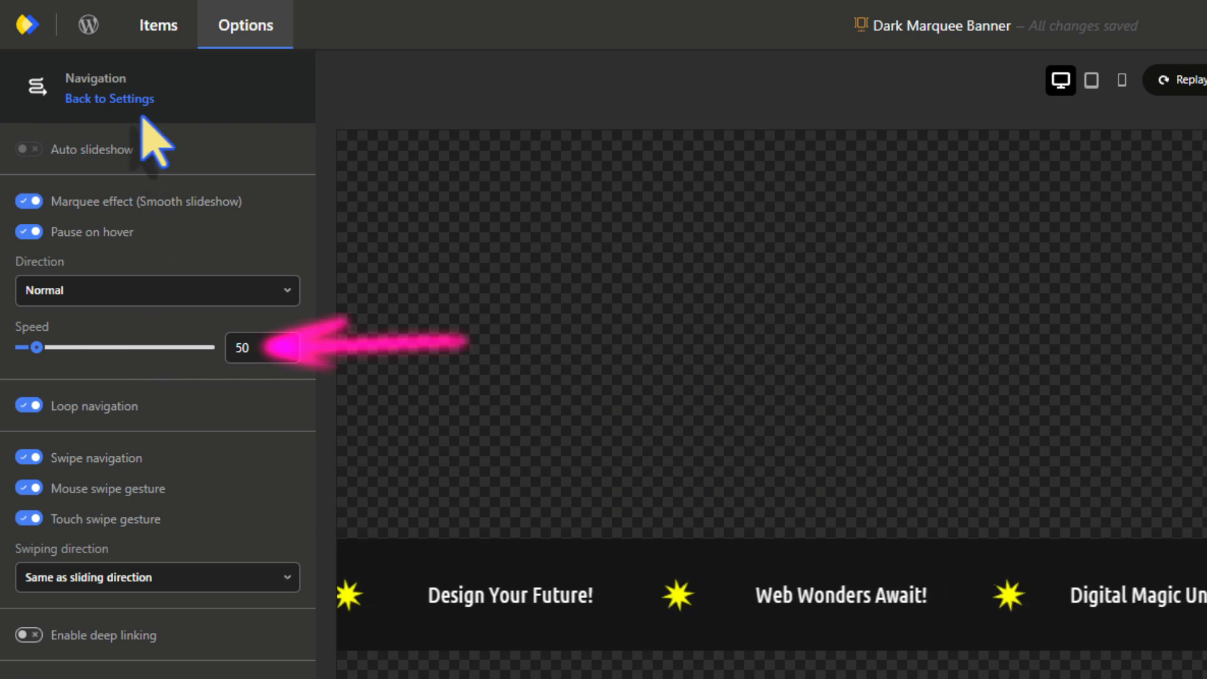
Leave the banner options and return to editing the carousel items
{"action": "left_click", "coordinate": [157, 38]}
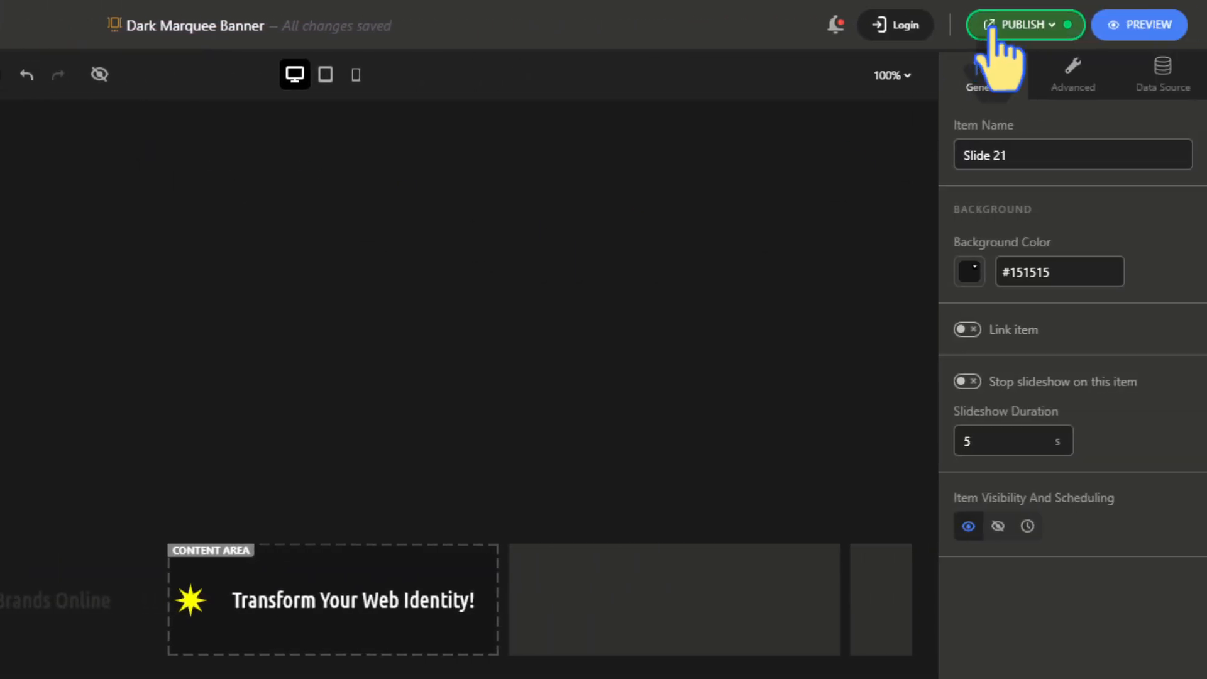
Publish the unpublished changes of the Dark Marquee Banner carousel
{"action": "left_click", "coordinate": [1019, 25]}
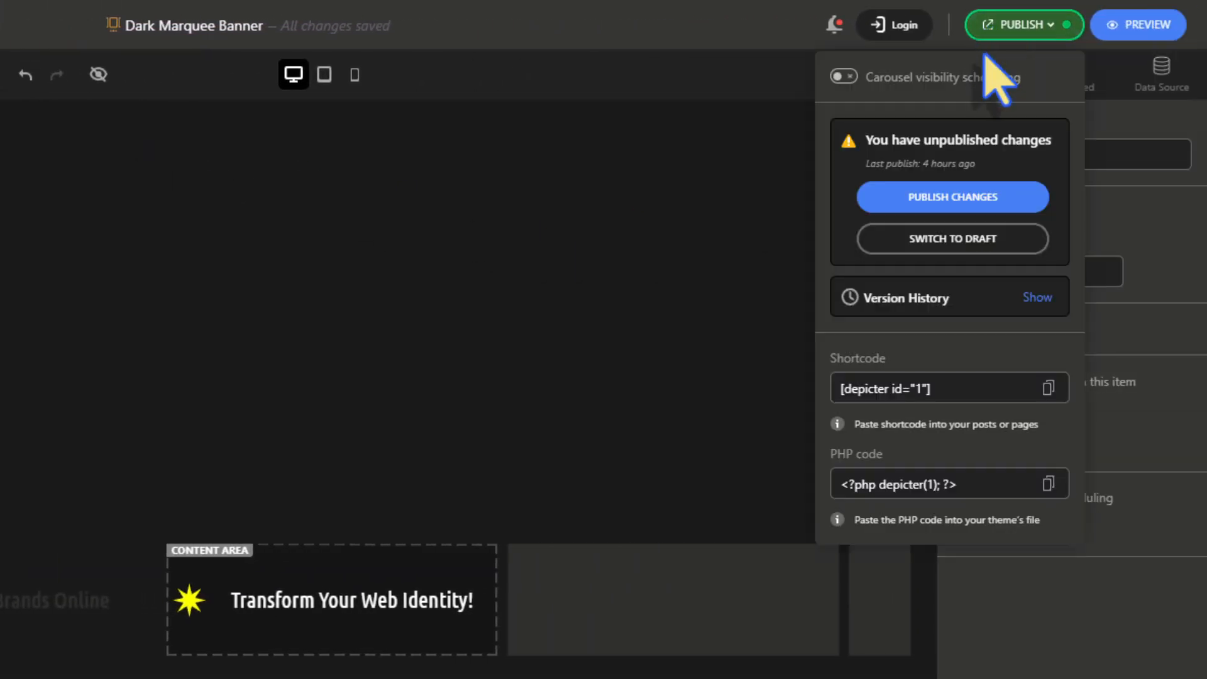
{"action": "left_click", "coordinate": [938, 201]}
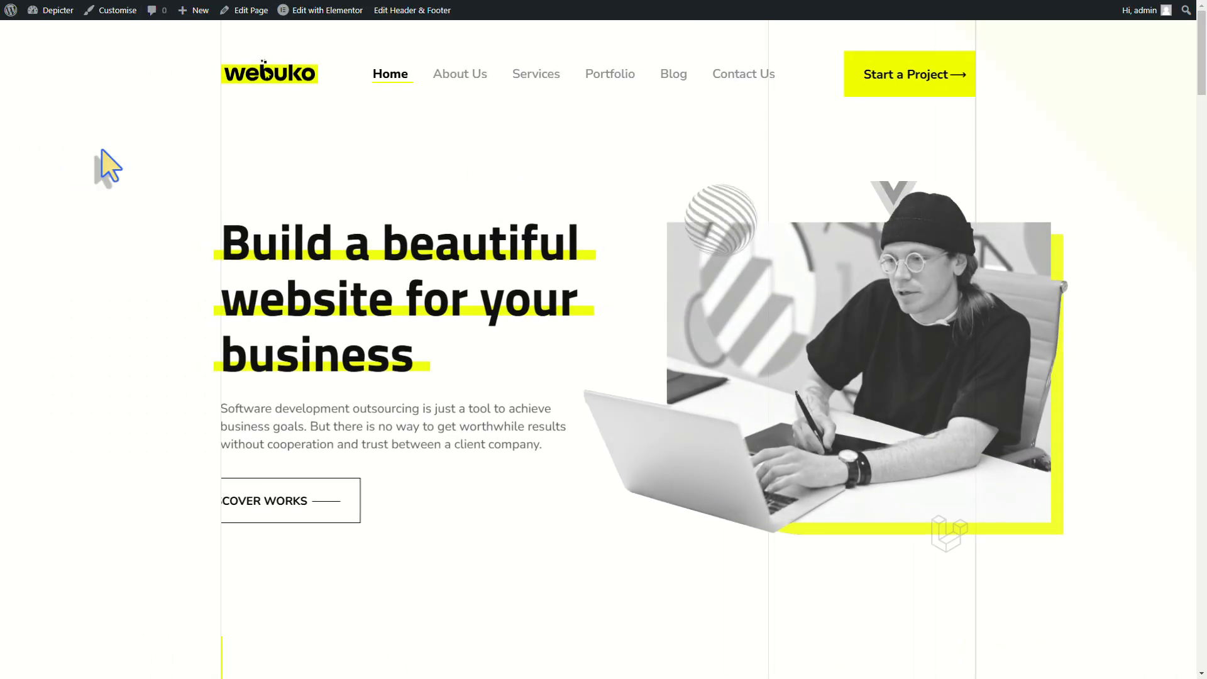
Edit the Home page with Elementor, insert a Depicter Slider widget between the hero and Explore More, and assign it the Dark Marquee Banner
{"action": "mouse_move", "coordinate": [290, 19]}
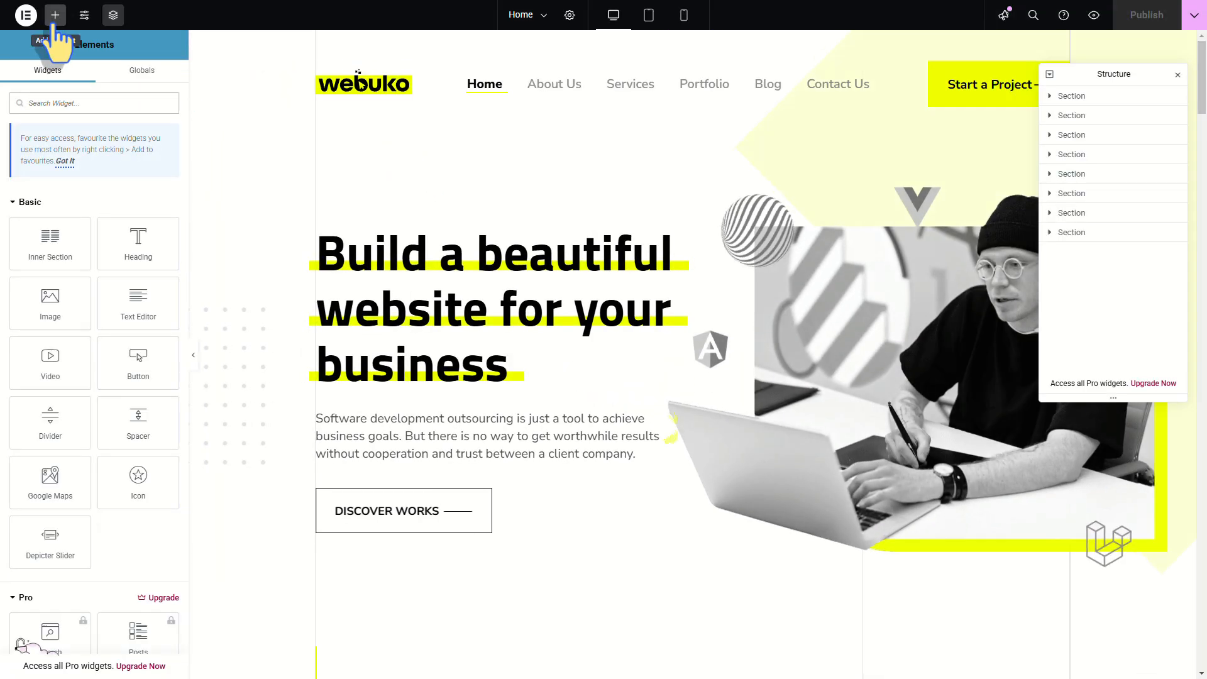
{"action": "scroll", "coordinate": [261, 167], "scroll_direction": "down", "scroll_amount": 4}
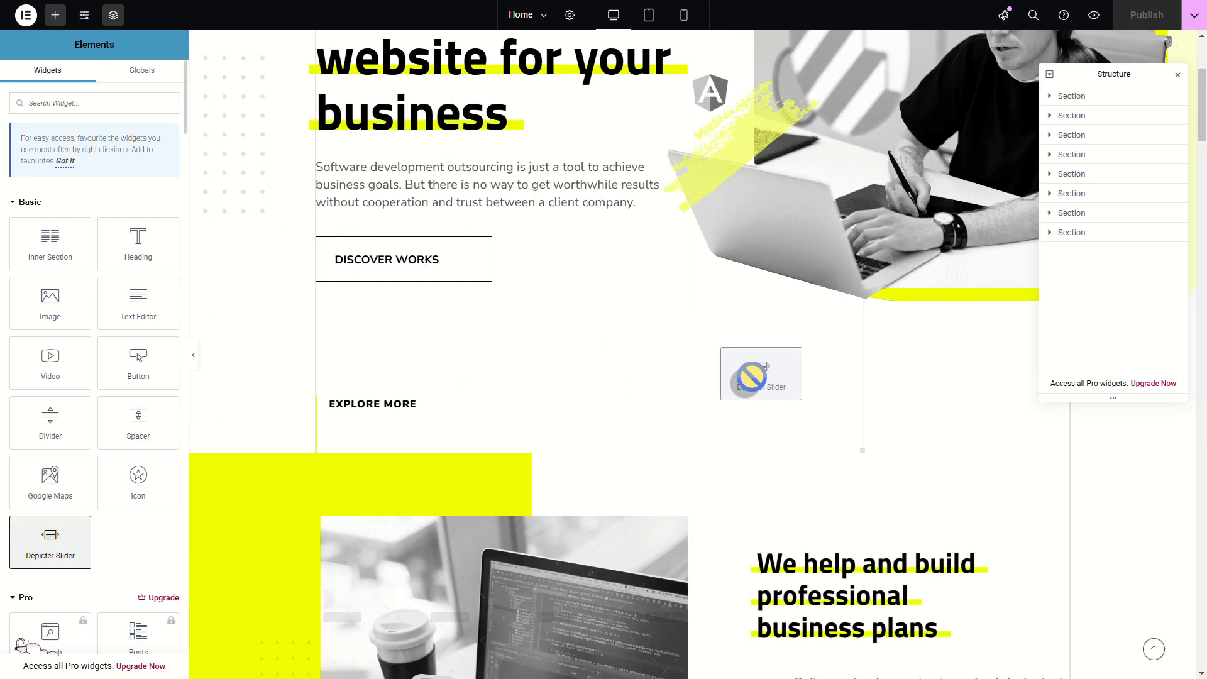
{"action": "left_click_drag", "start_coordinate": [752, 377], "coordinate": [754, 413]}
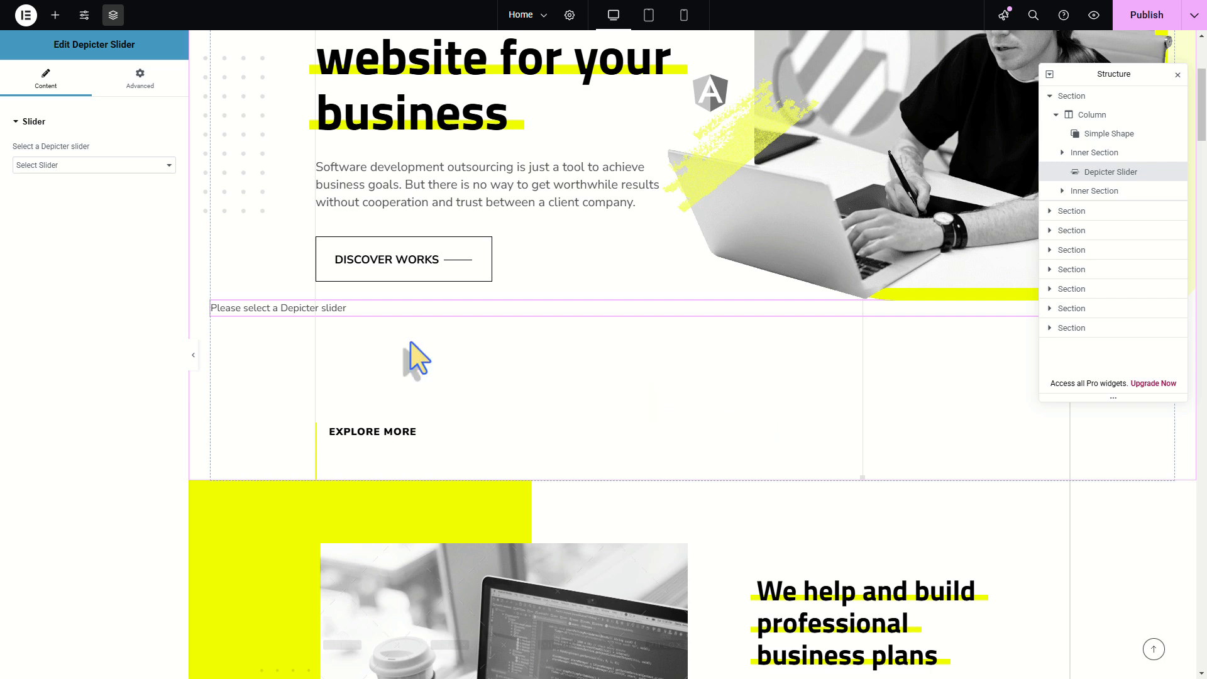
{"action": "left_click", "coordinate": [62, 197]}
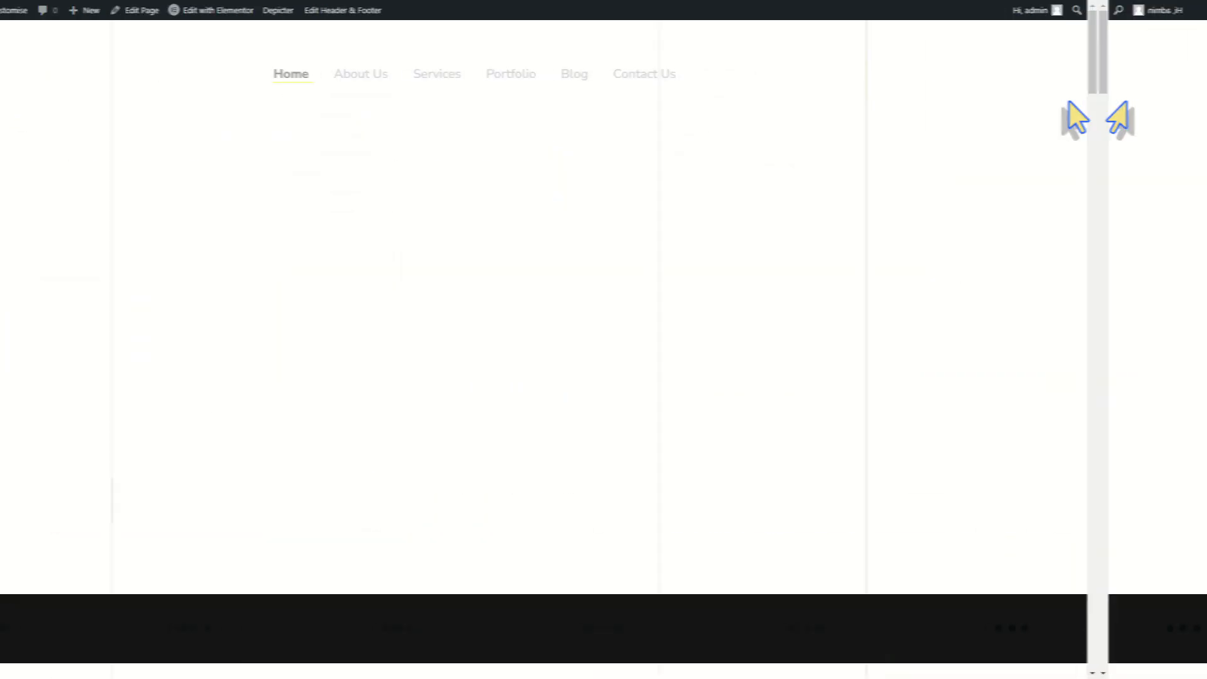
{"action": "middle_click", "coordinate": [1114, 157]}
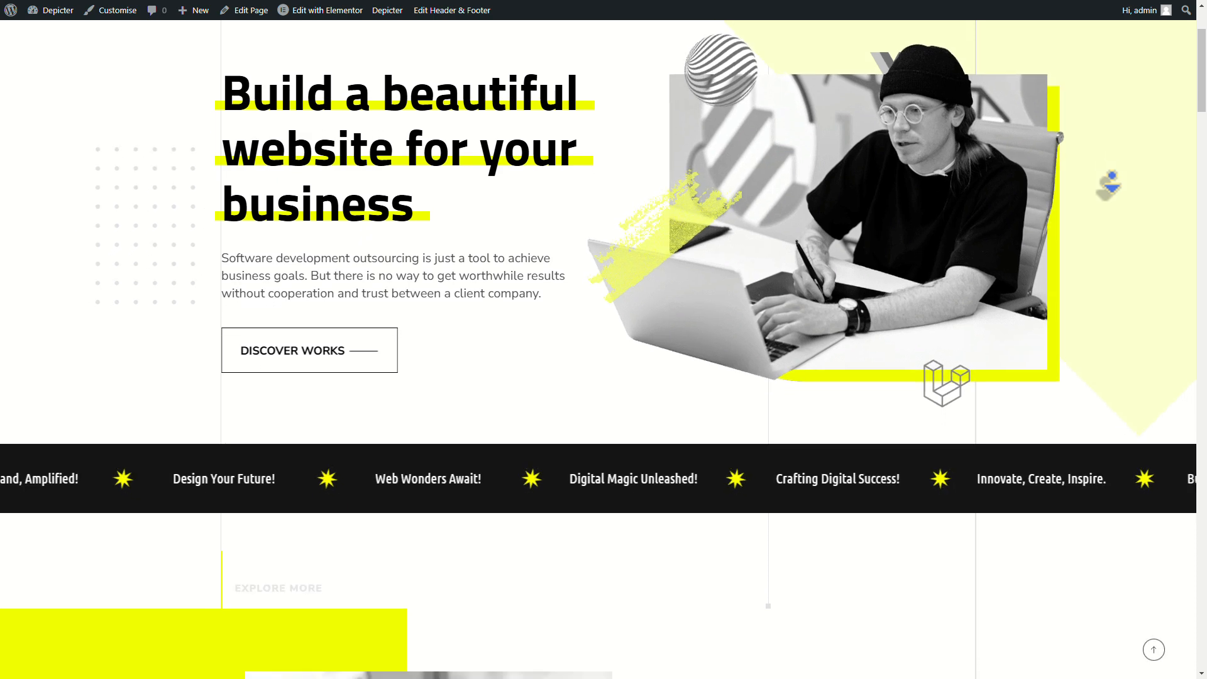
{"action": "middle_click", "coordinate": [1115, 180]}
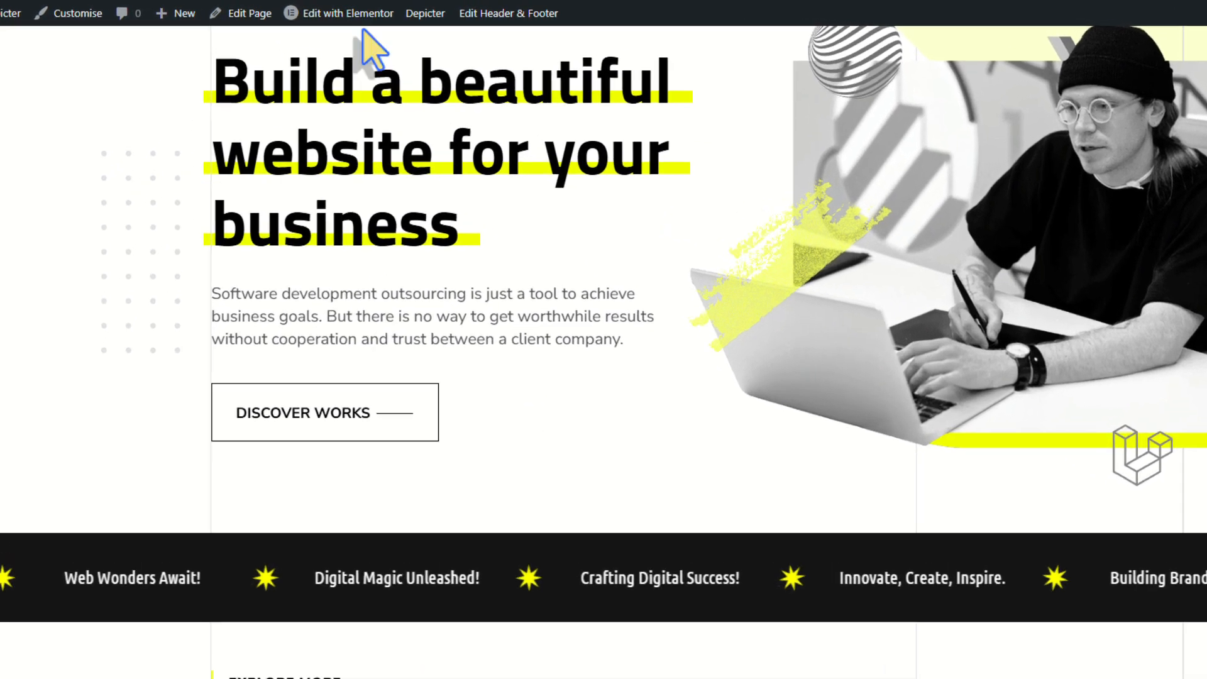
Open the Site Header template in Elementor and add a single-column section below the navigation header
{"action": "mouse_move", "coordinate": [371, 14]}
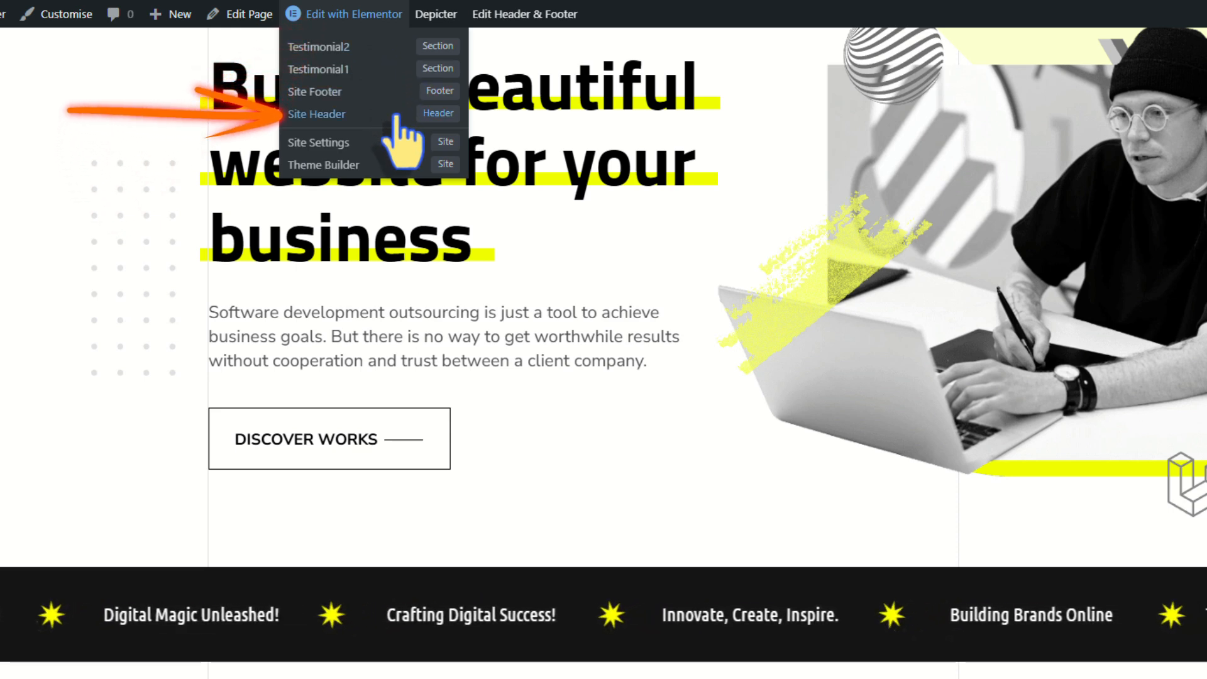
{"action": "left_click", "coordinate": [405, 117]}
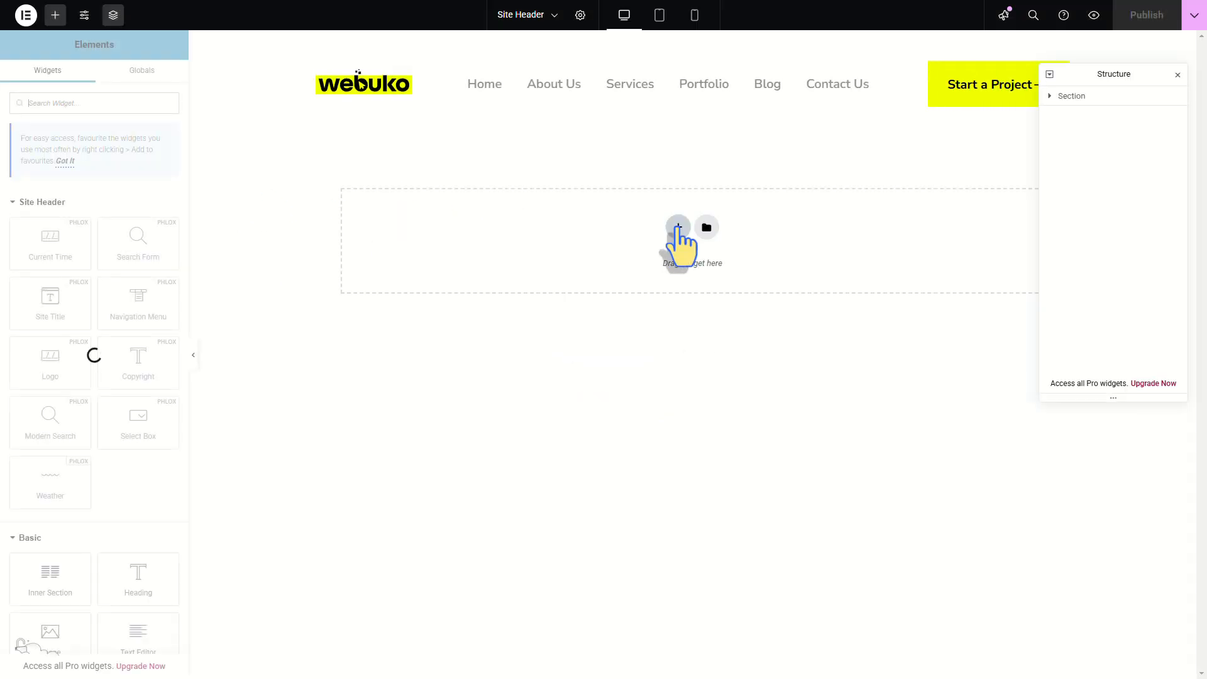
{"action": "left_click", "coordinate": [677, 227]}
{"action": "left_click", "coordinate": [519, 252]}
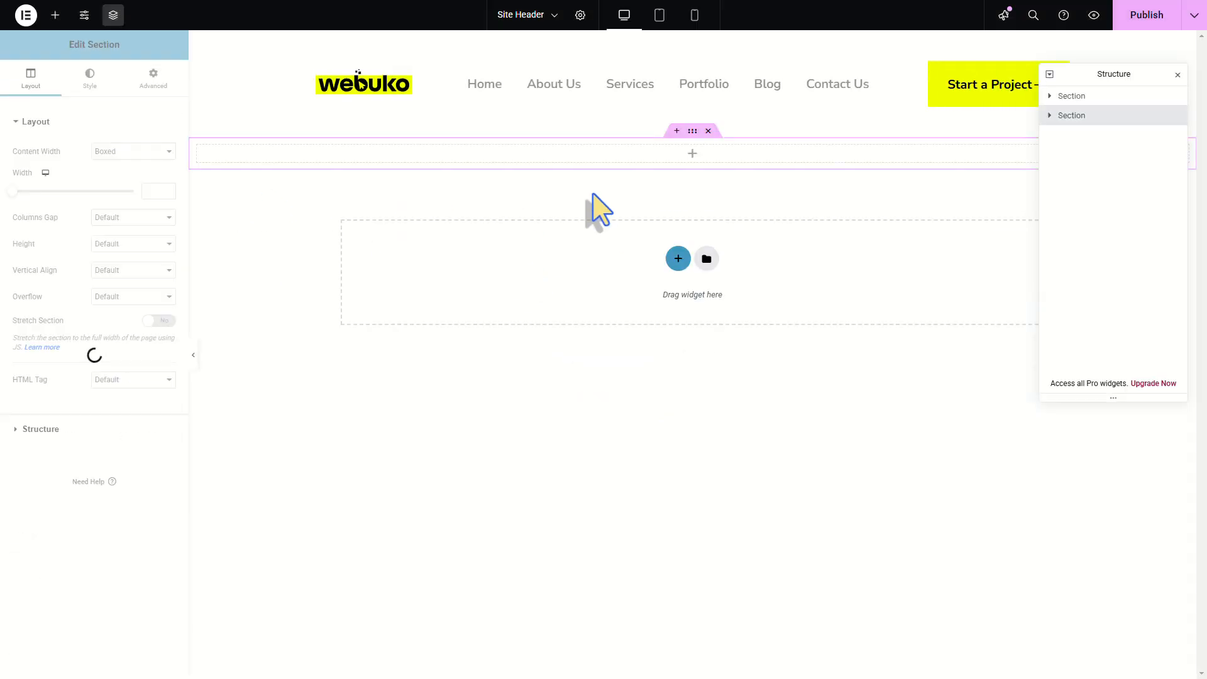
Place a Depicter Slider widget in the new header section, assign it [#1]: Dark Marquee Banner, and publish the header
{"action": "type", "text": "depi"}
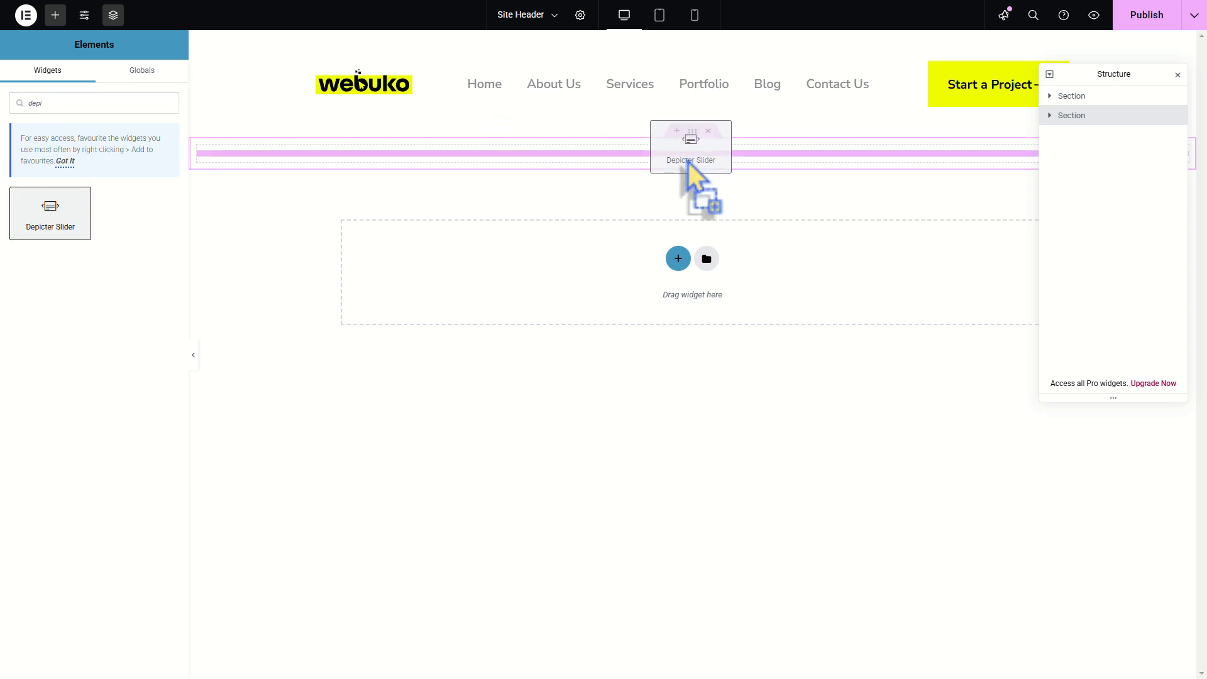
{"action": "left_click_drag", "start_coordinate": [689, 162], "coordinate": [680, 159]}
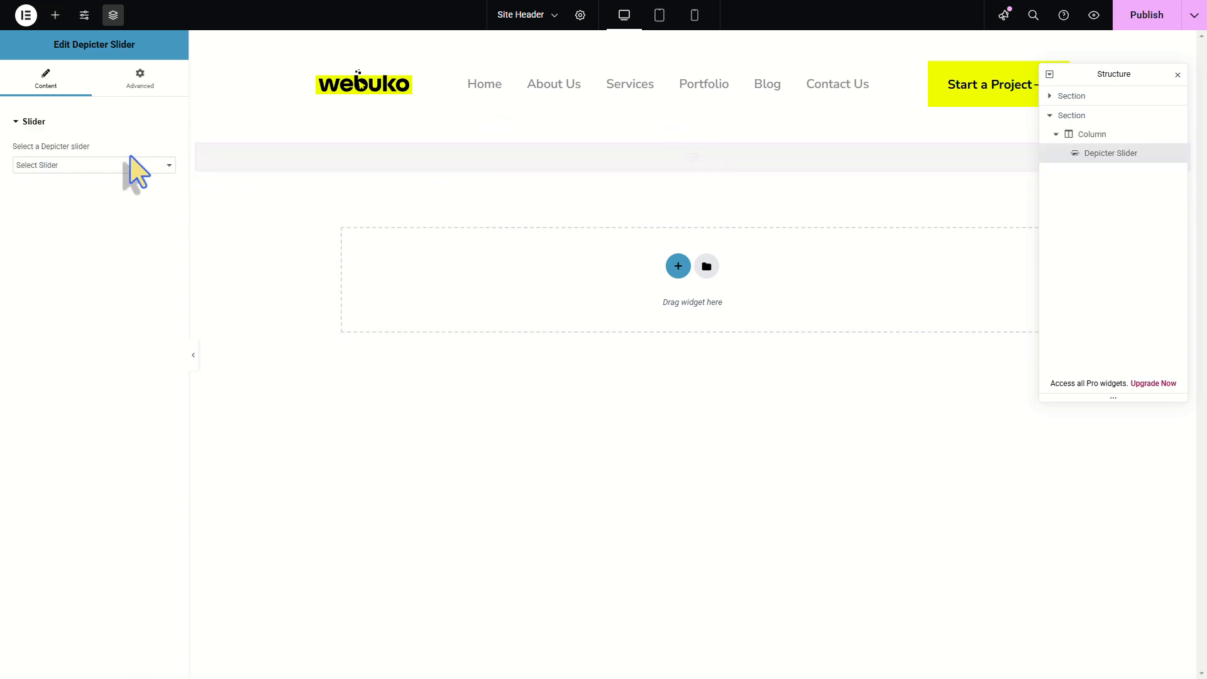
{"action": "left_click", "coordinate": [120, 196]}
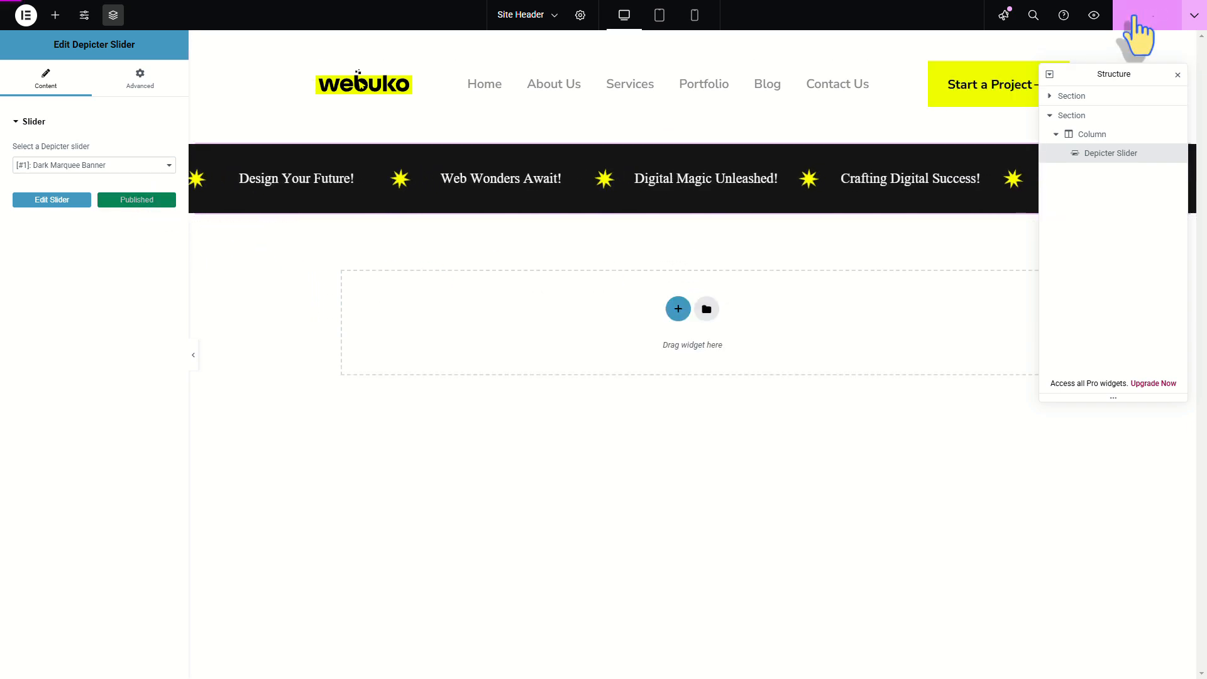
{"action": "left_click", "coordinate": [1138, 18]}
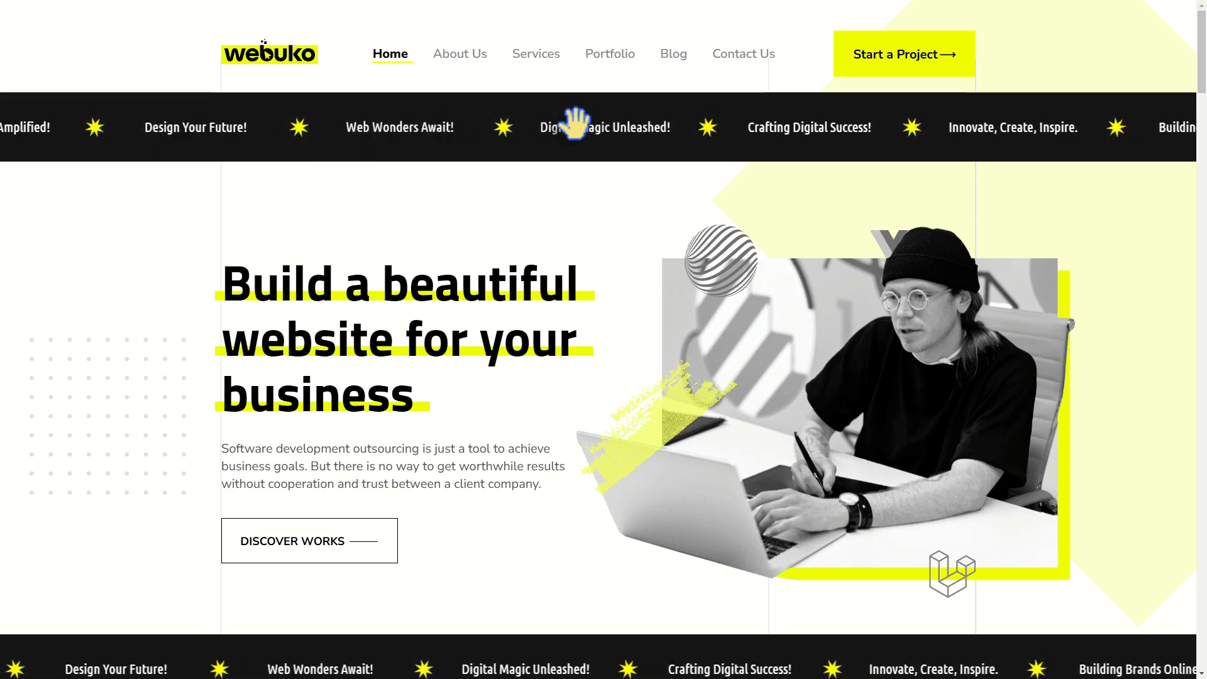
Review both marquee banners on the live home page down to the footer and return to the page top
{"action": "scroll", "coordinate": [615, 265], "scroll_direction": "down", "scroll_amount": 3}
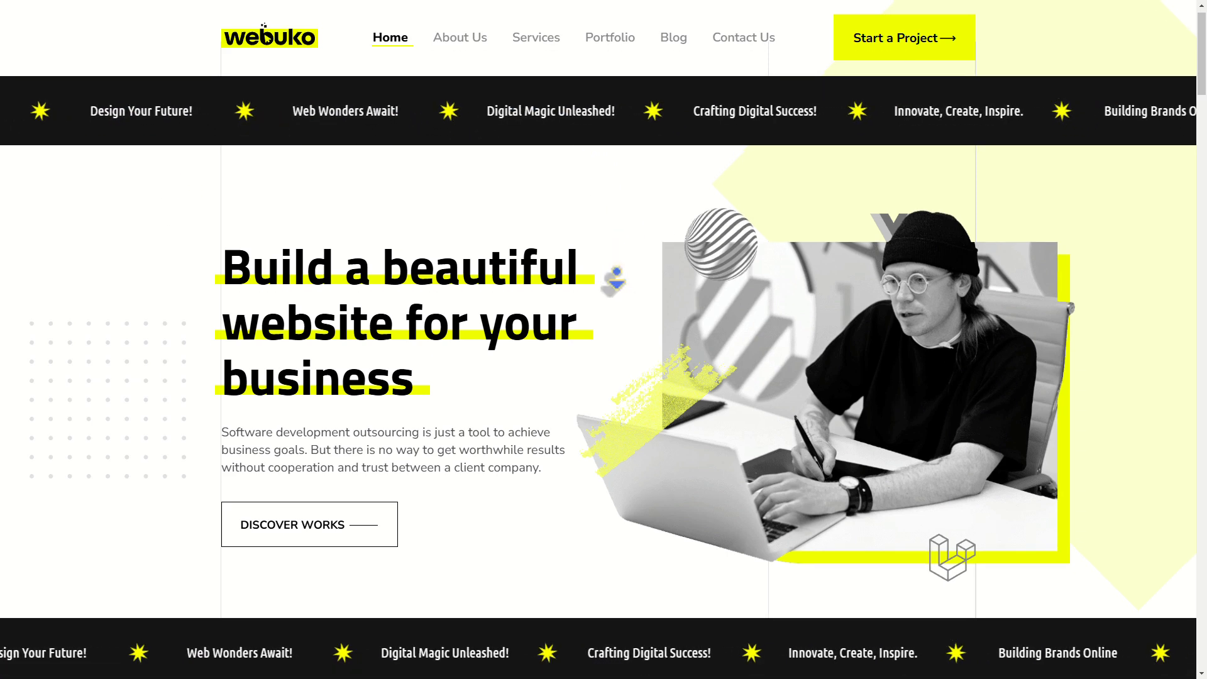
{"action": "scroll", "coordinate": [616, 283], "scroll_direction": "down", "scroll_amount": 3}
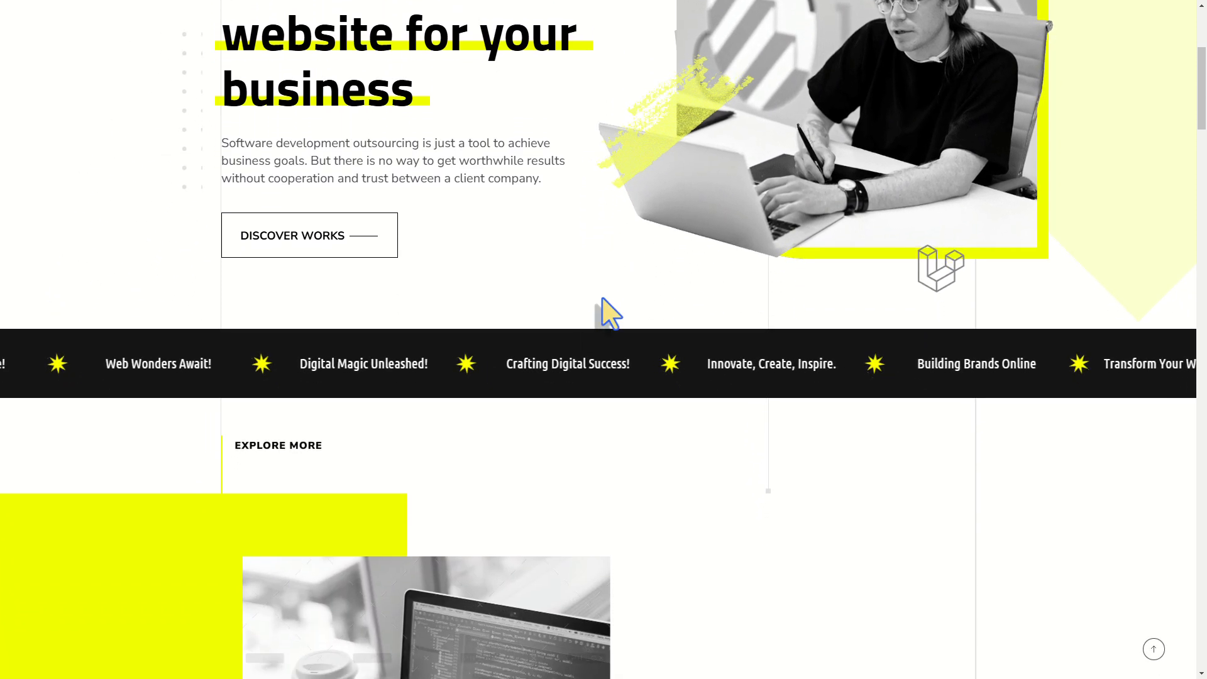
{"action": "middle_click", "coordinate": [727, 439]}
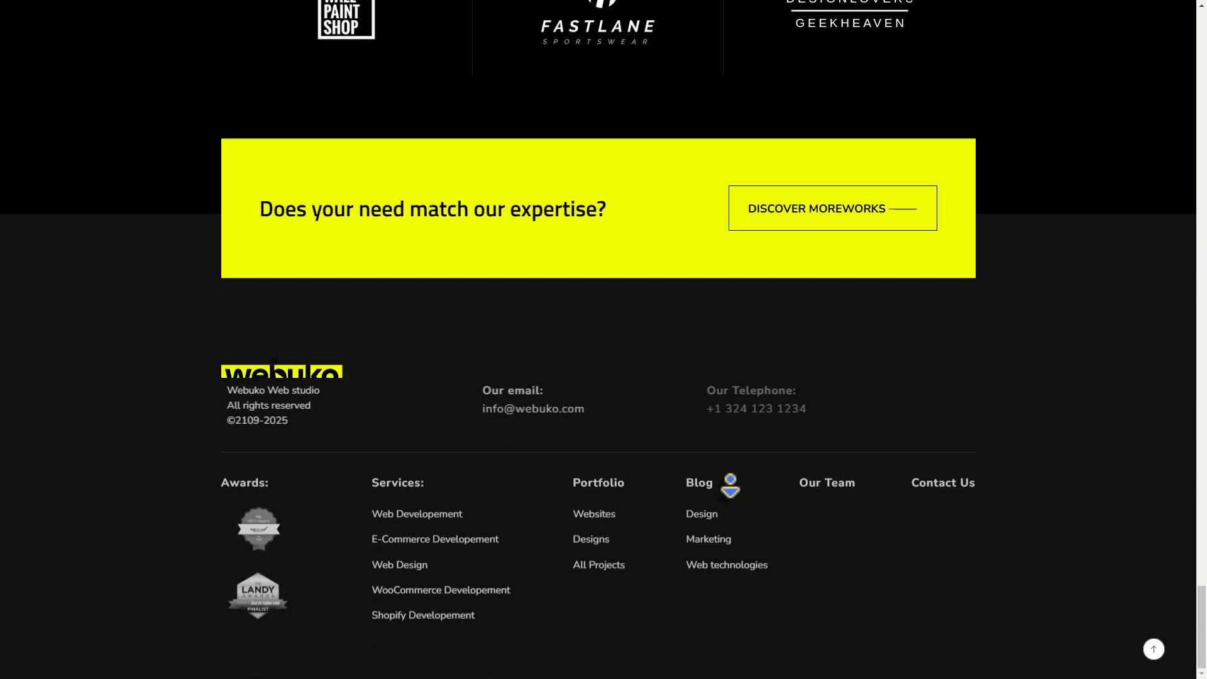
{"action": "middle_click", "coordinate": [730, 485]}
{"action": "left_click", "coordinate": [1159, 658]}
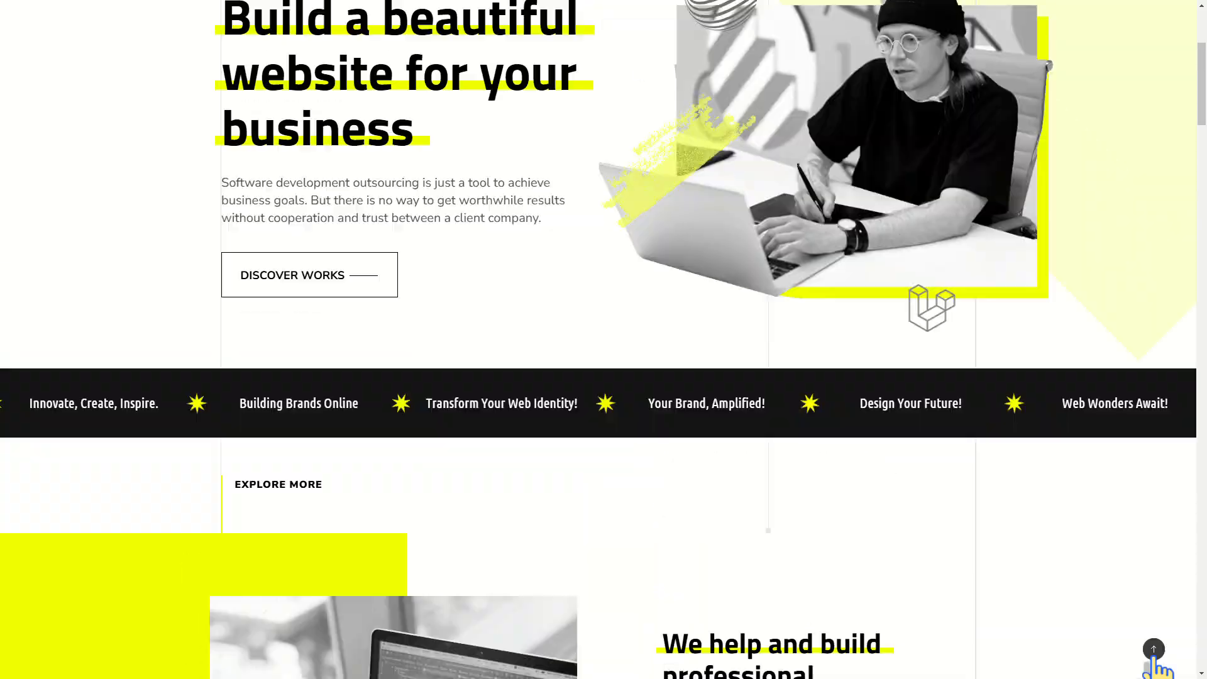